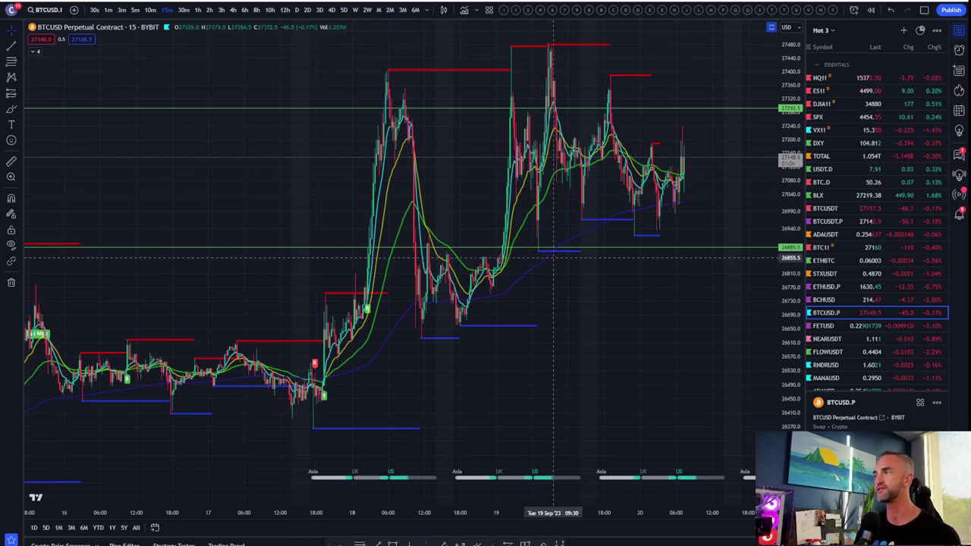
# Step: Move the upper green horizontal line to about 27,459 and the lower one to about 26,966 on the BTCUSD.P chart
pyautogui.scroll(4, 552, 257)
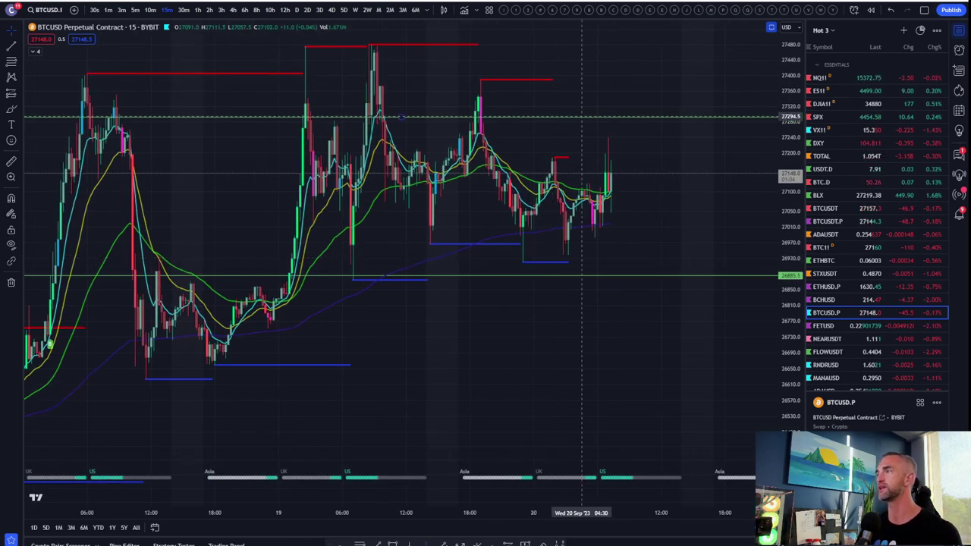
pyautogui.moveTo(581, 117); pyautogui.dragTo(594, 76)
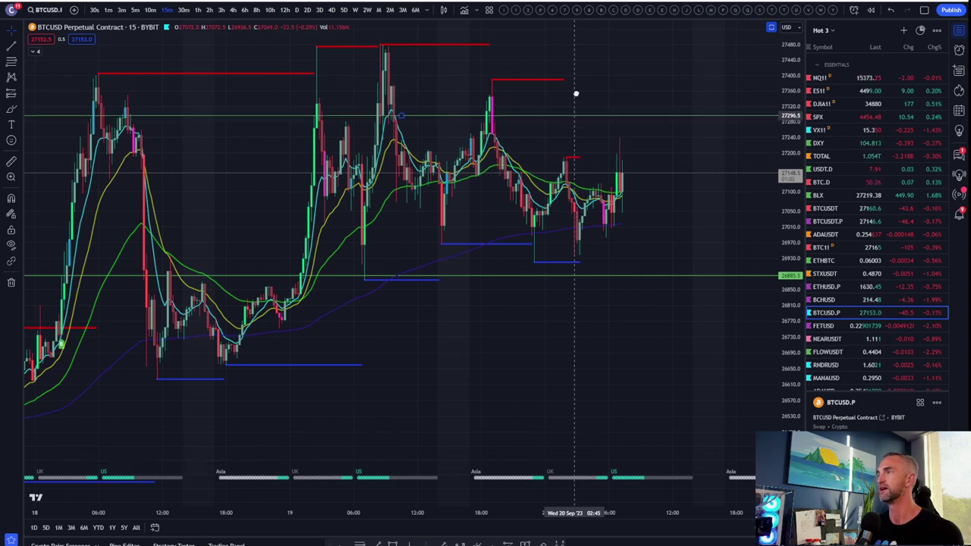
pyautogui.moveTo(490, 276); pyautogui.dragTo(500, 251)
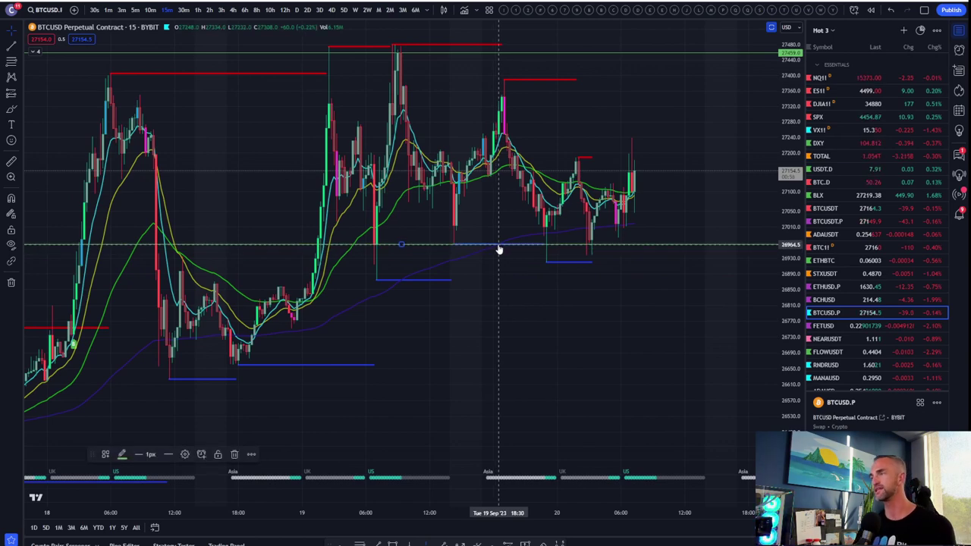
pyautogui.scroll(-5, 498, 249)
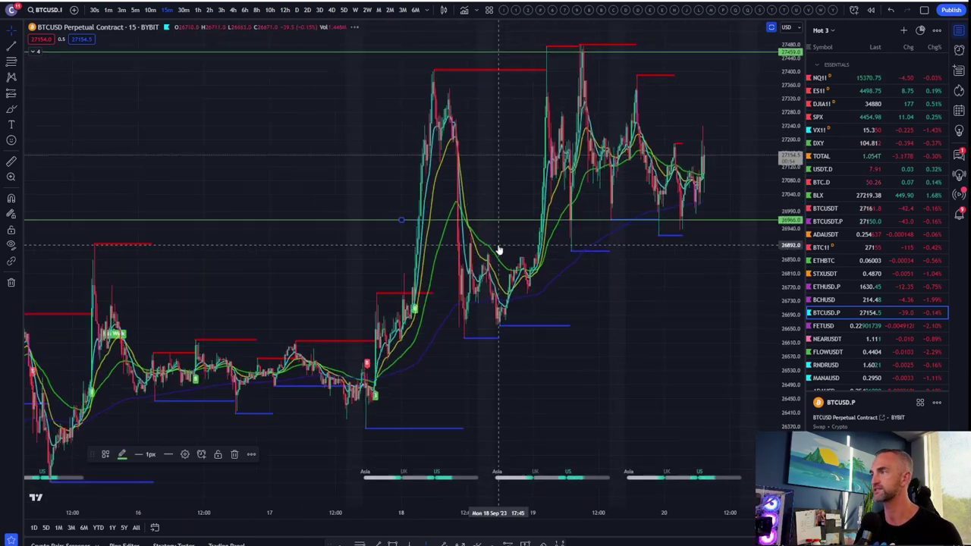
# Step: Draw a zigzag path from the 19 September low through the successive highs and lows, ending in a projected drop to about 26,660
pyautogui.scroll(5, 498, 247)
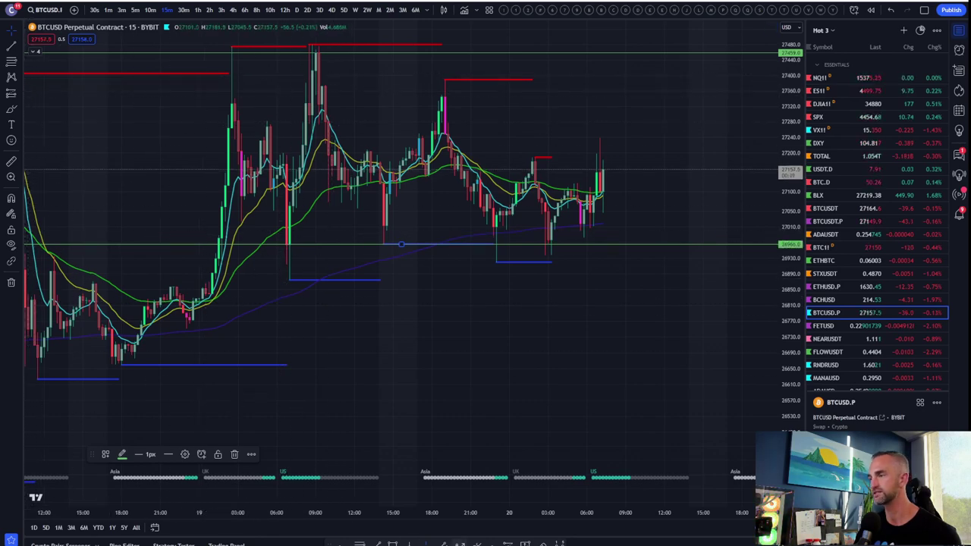
pyautogui.click(11, 108)
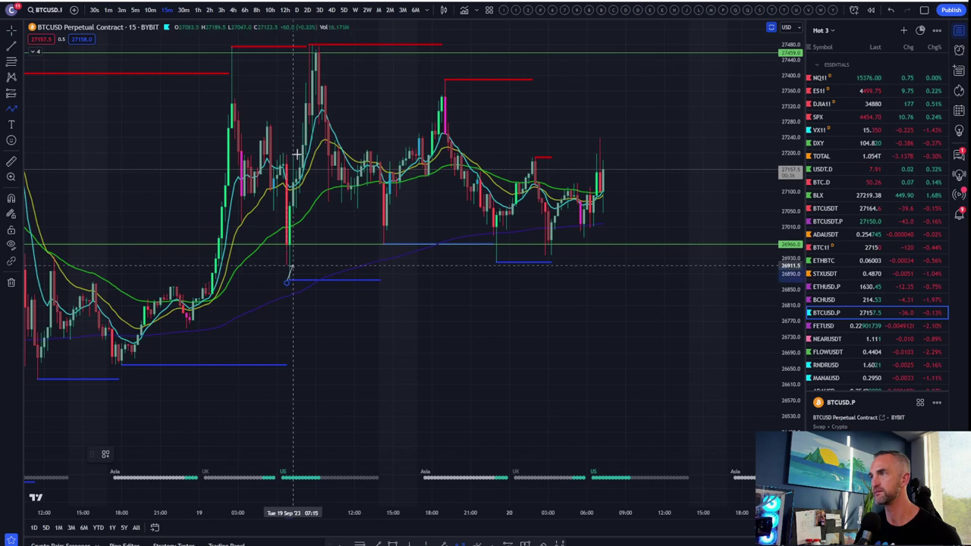
pyautogui.click(314, 50)
pyautogui.click(392, 236)
pyautogui.click(450, 75)
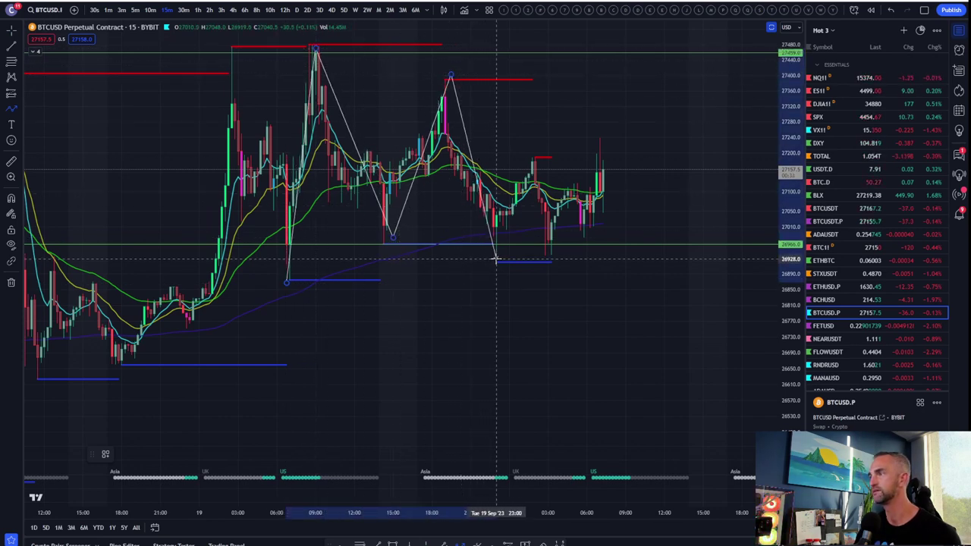
pyautogui.click(494, 258)
pyautogui.click(535, 164)
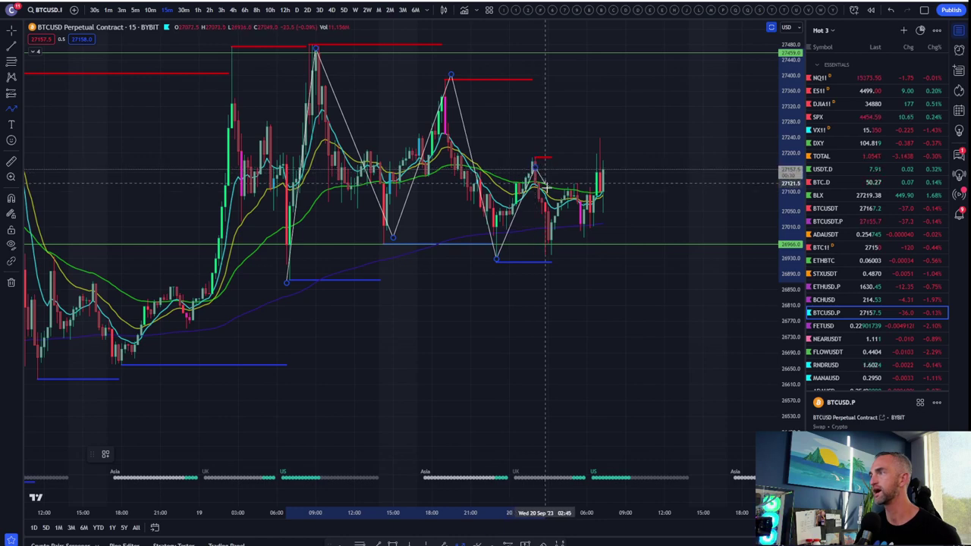
pyautogui.click(605, 364)
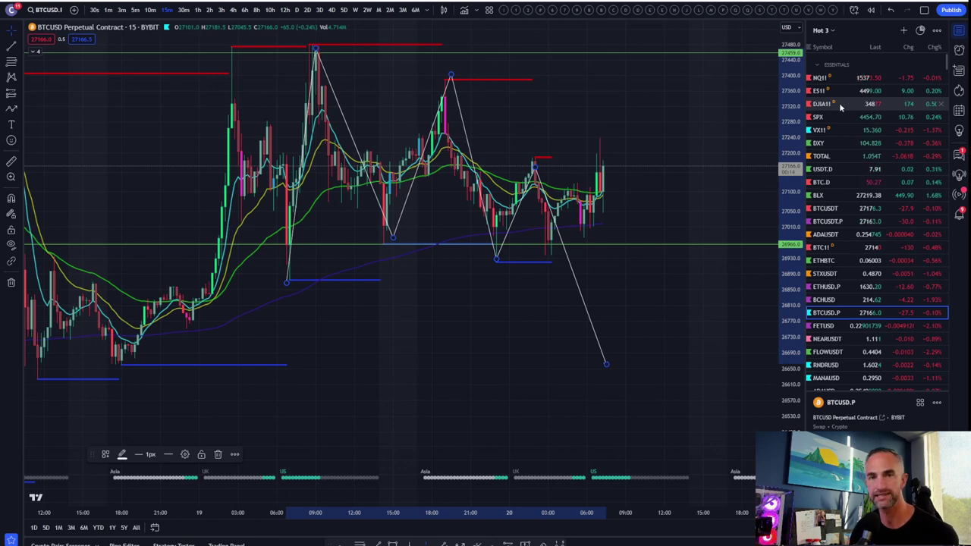
# Step: View the daily charts of the Nasdaq futures NQ1! and the S&P 500 futures ES1!
pyautogui.click(841, 77)
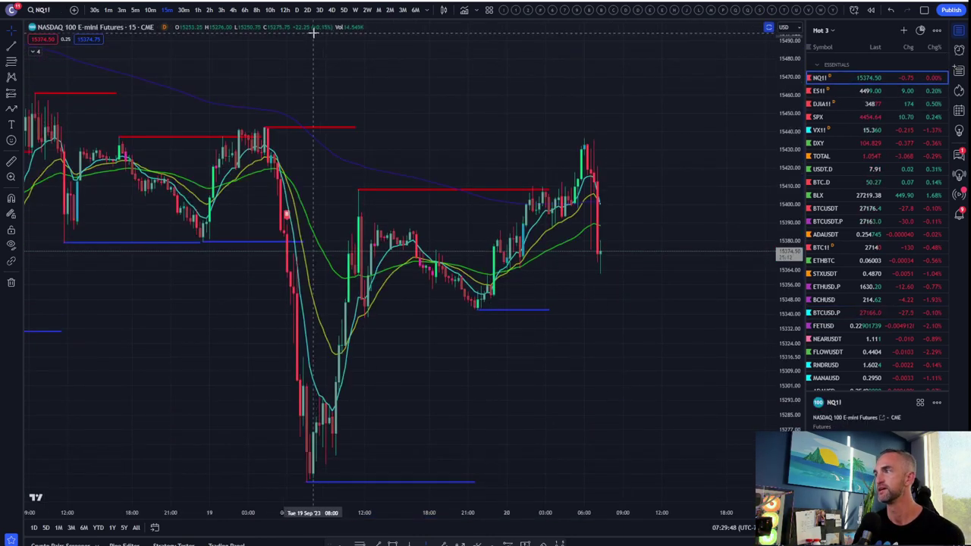
pyautogui.click(307, 11)
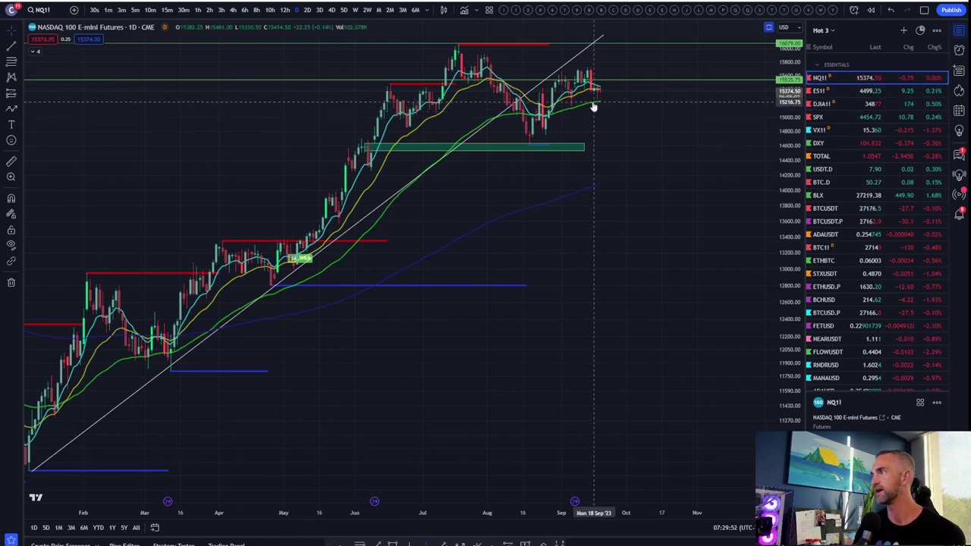
pyautogui.press('Down')
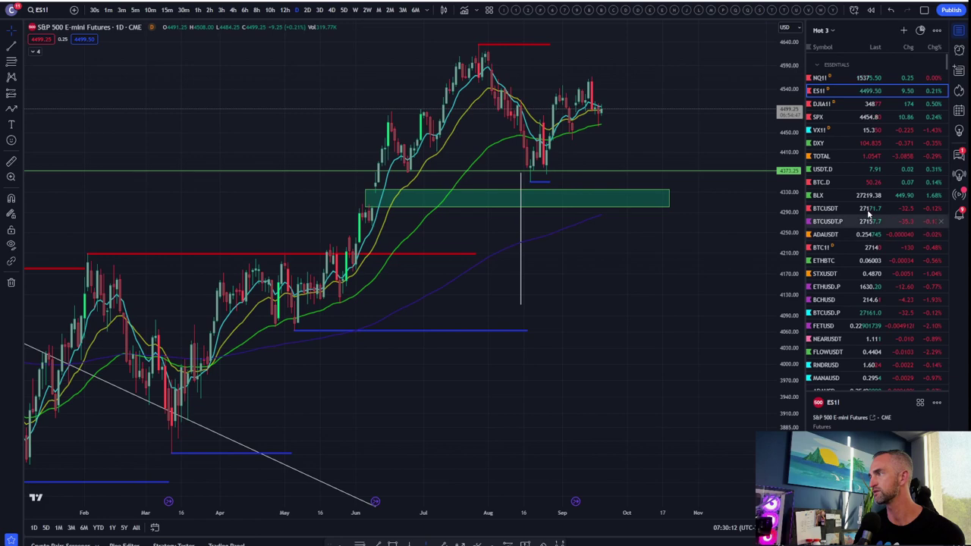
# Step: Open the DXY chart at the 15-minute interval, framing the price action since 14 September with space after the latest candle
pyautogui.click(844, 144)
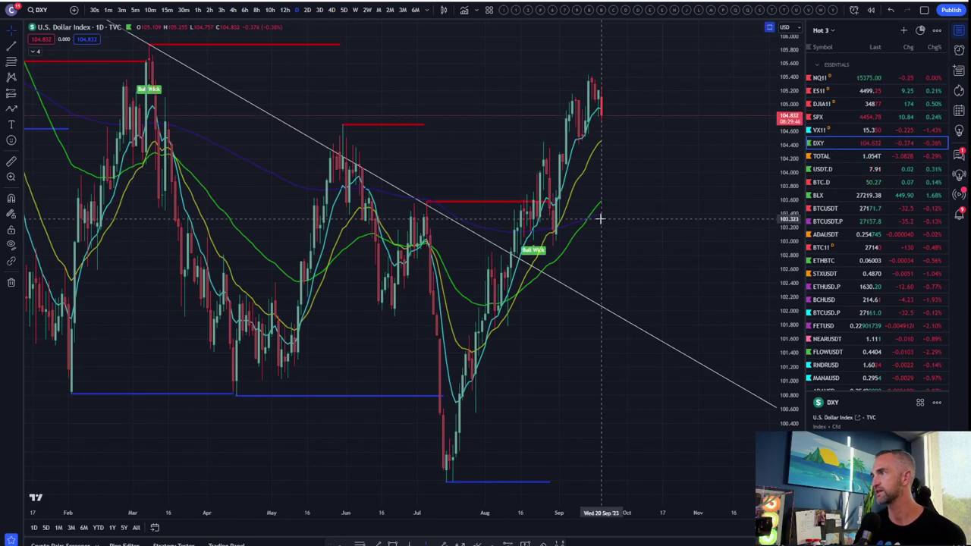
pyautogui.scroll(3, 588, 217)
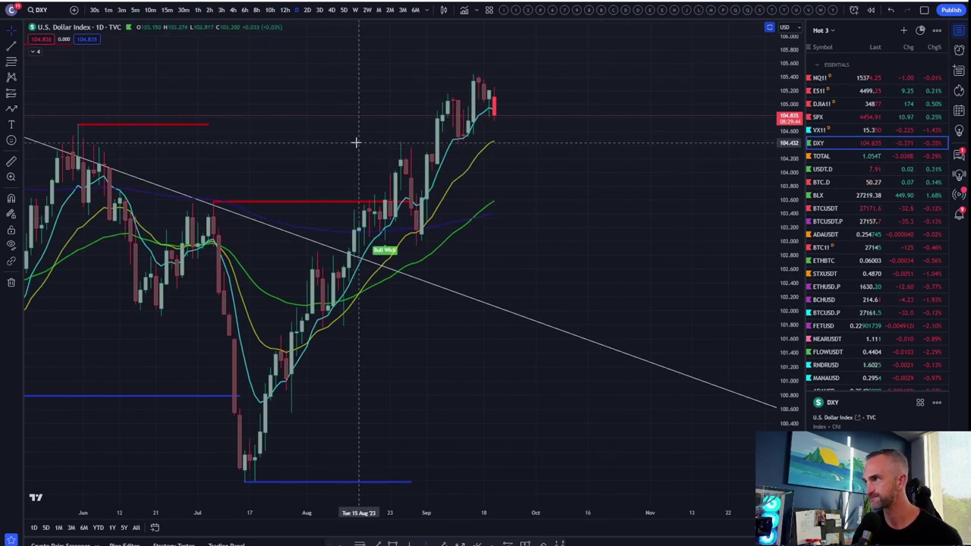
pyautogui.click(167, 9)
pyautogui.scroll(-6, 283, 91)
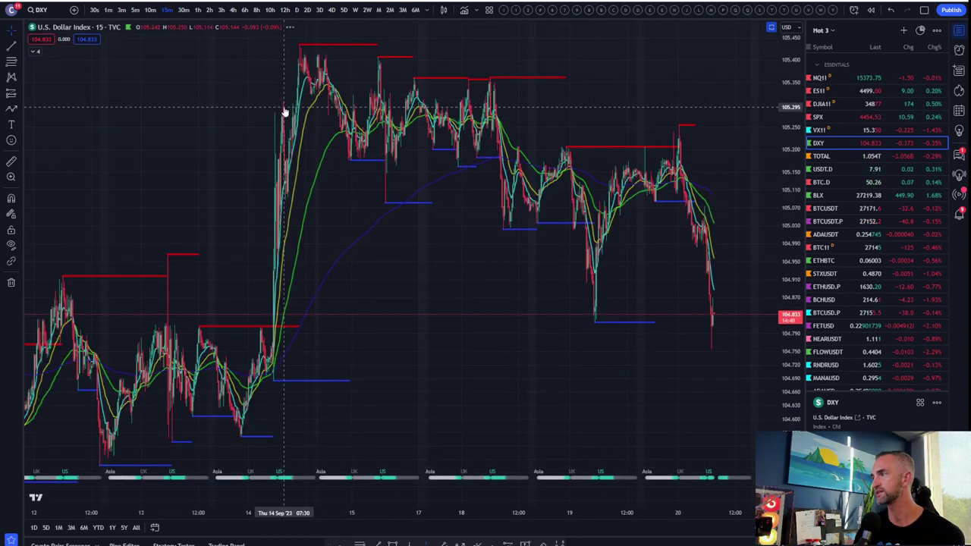
pyautogui.scroll(-2, 284, 106)
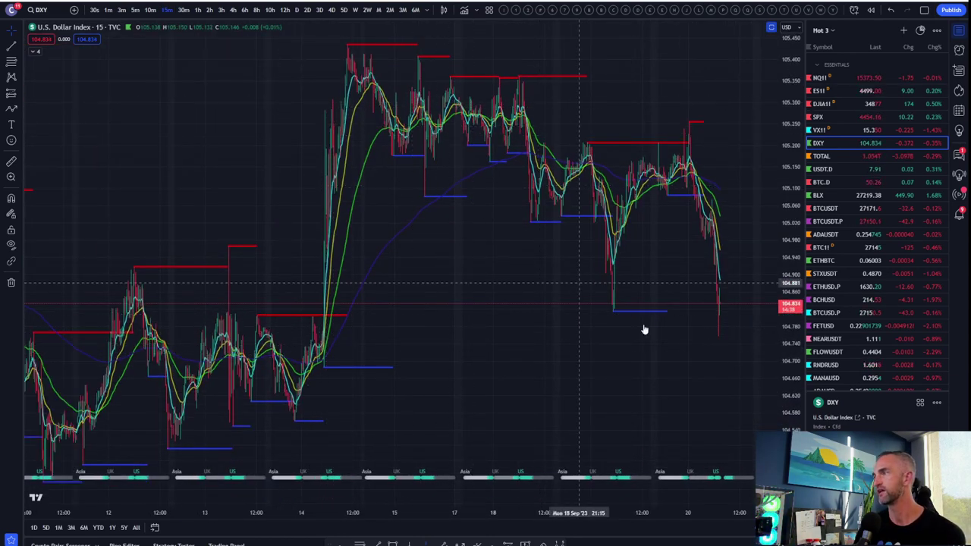
pyautogui.moveTo(700, 357); pyautogui.dragTo(455, 342)
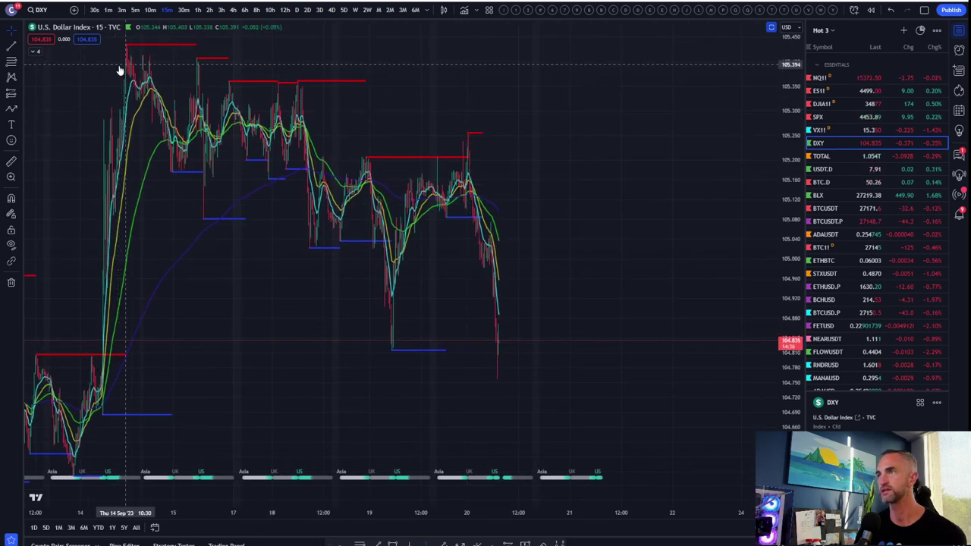
# Step: Draw two falling DXY trend lines from 15 September to 21 September, from about 105.073 under the lows and 105.397 to 105.137 over the highs
pyautogui.click(14, 47)
pyautogui.click(204, 222)
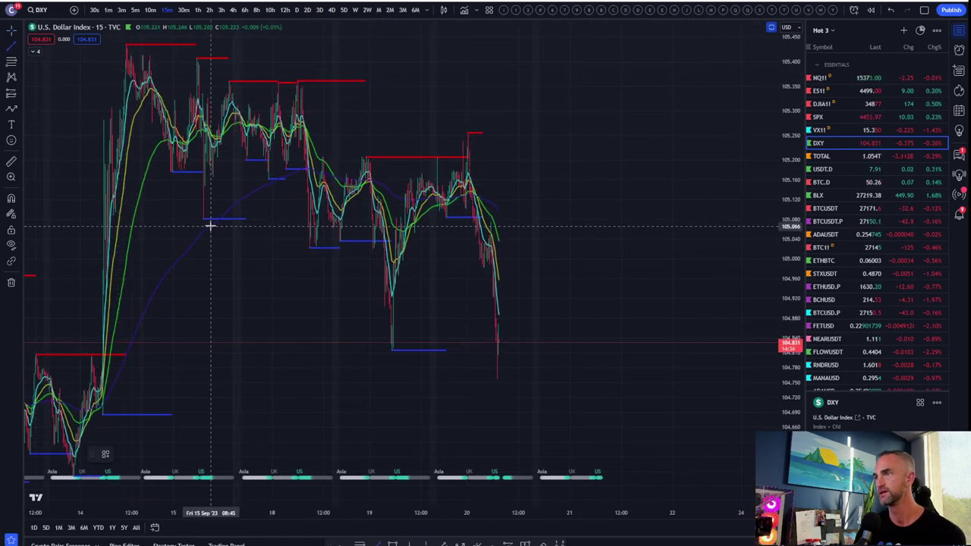
pyautogui.click(623, 444)
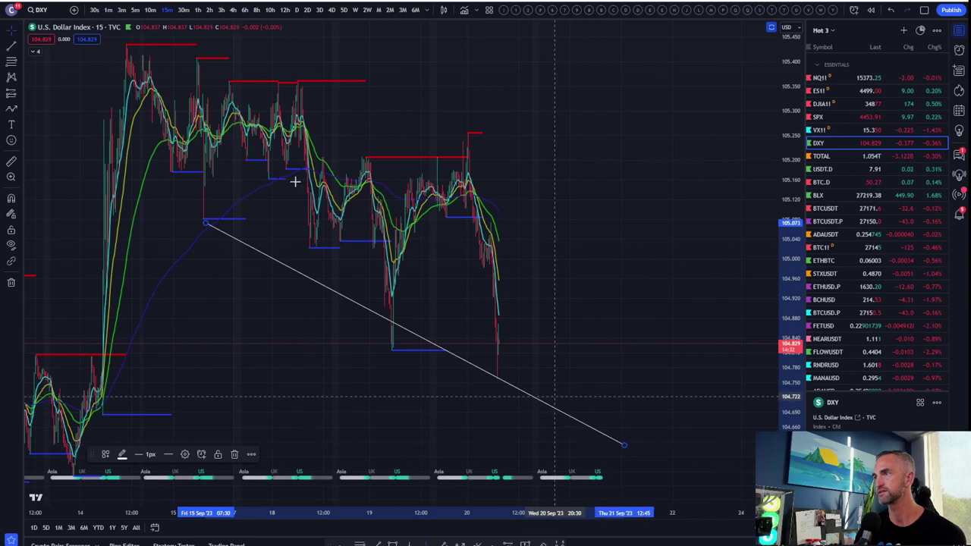
pyautogui.click(14, 47)
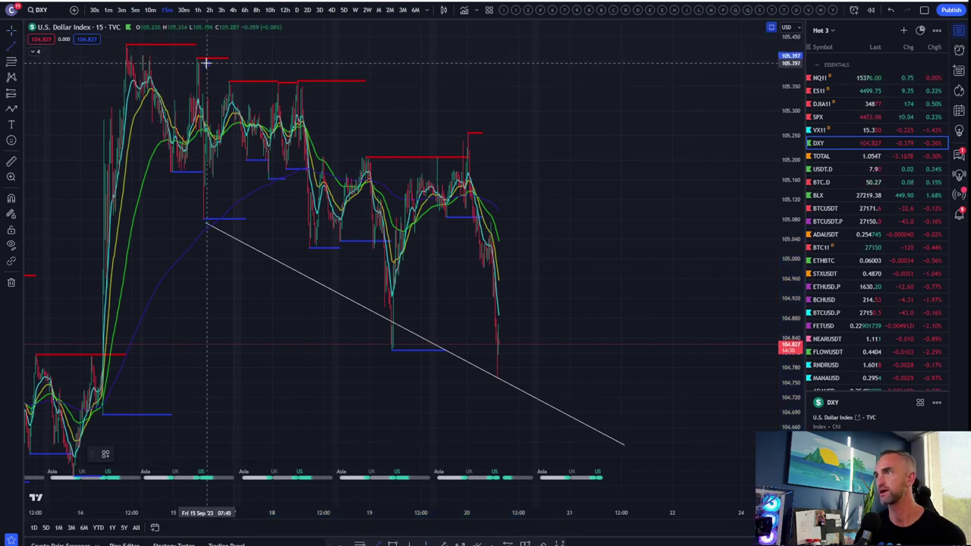
pyautogui.click(206, 63)
pyautogui.click(660, 191)
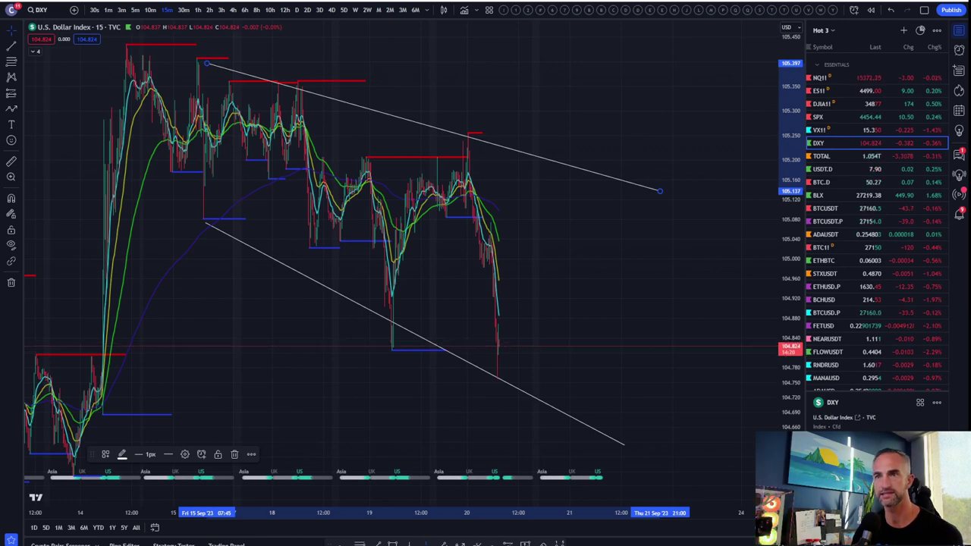
# Step: Open the daily BTCUSDT chart and examine its price history against the long rising trend line
pyautogui.click(822, 210)
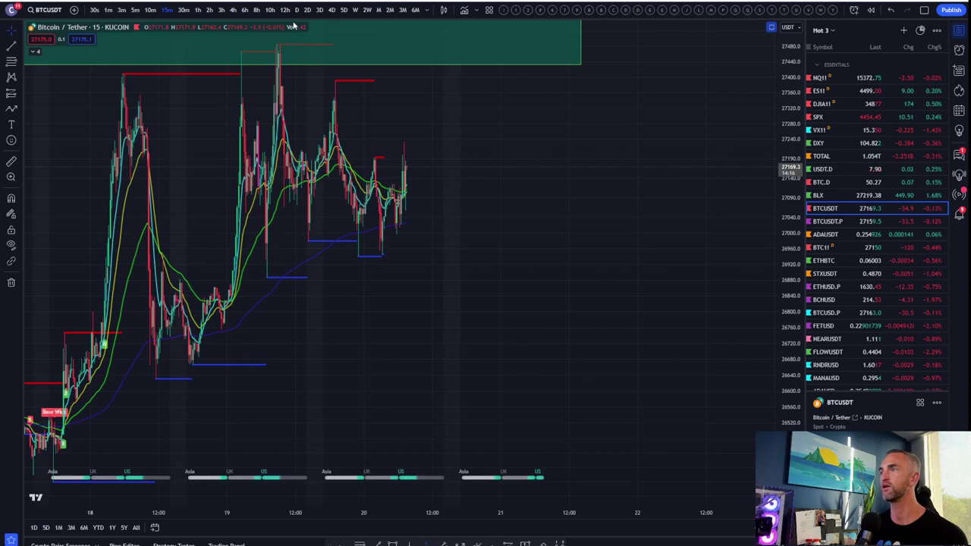
pyautogui.click(296, 10)
pyautogui.scroll(3, 741, 223)
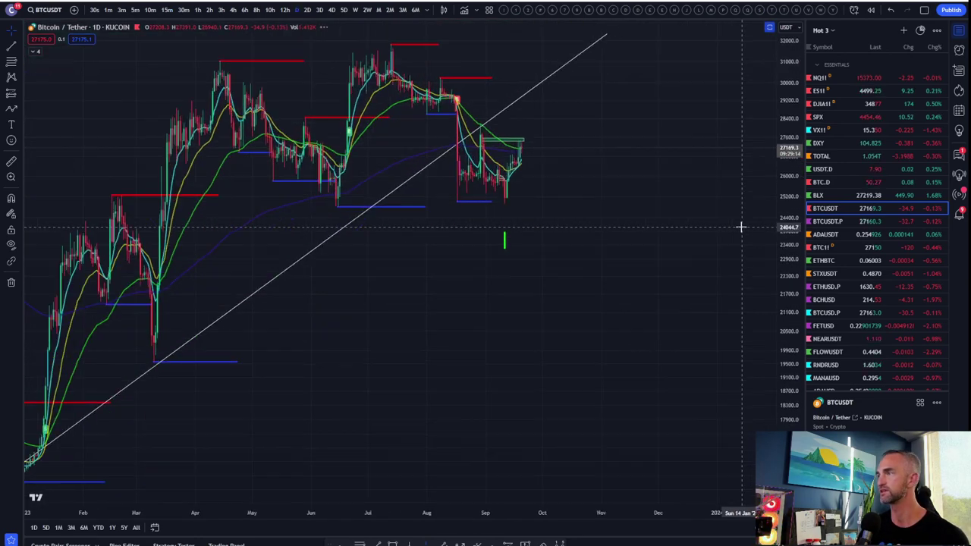
pyautogui.scroll(2, 497, 322)
pyautogui.moveTo(462, 346); pyautogui.dragTo(672, 341)
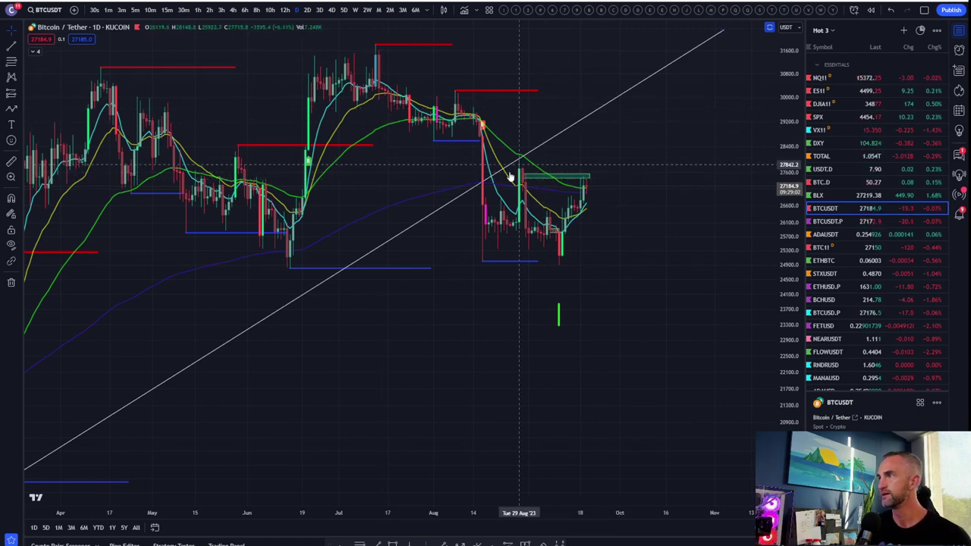
pyautogui.scroll(-5, 581, 271)
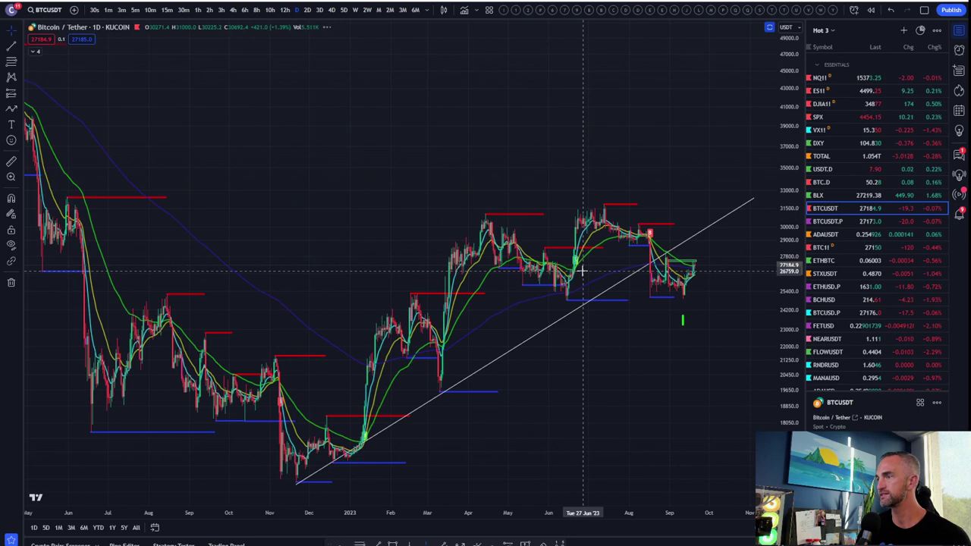
pyautogui.scroll(2, 724, 280)
pyautogui.scroll(1, 693, 374)
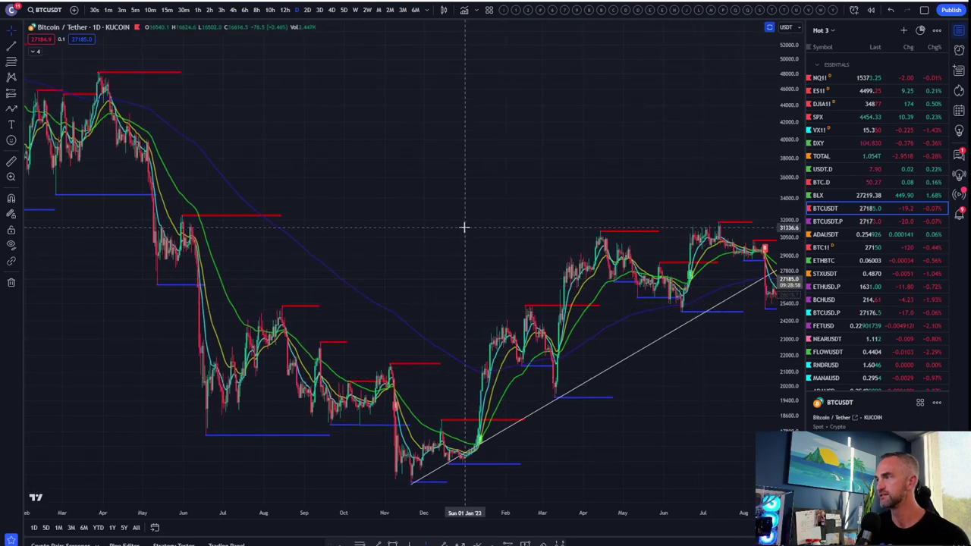
pyautogui.scroll(2, 455, 228)
pyautogui.moveTo(641, 314); pyautogui.dragTo(467, 341)
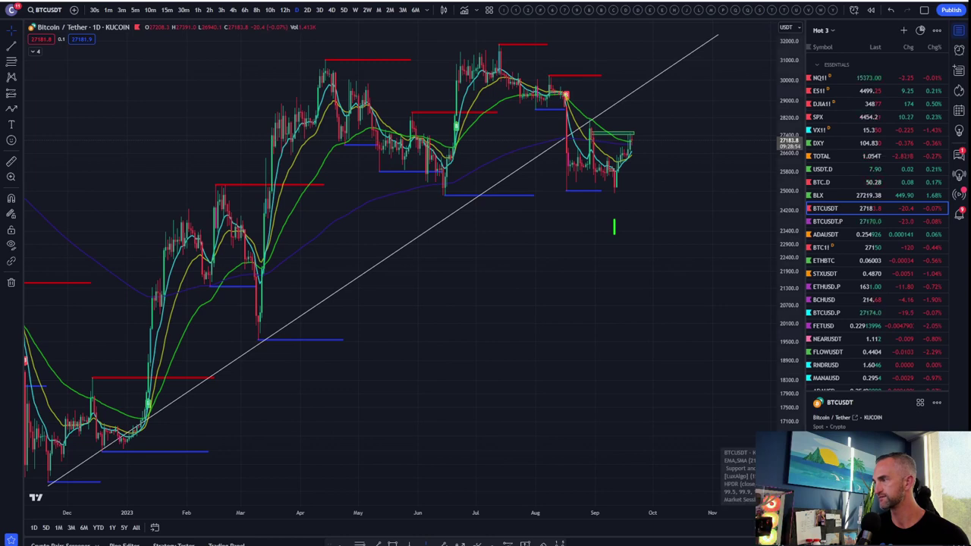
# Step: Compress the price scale and lower the far end of the rising trend line to about 26,574 at 15 November 2023
pyautogui.rightClick(788, 287)
pyautogui.click(645, 245)
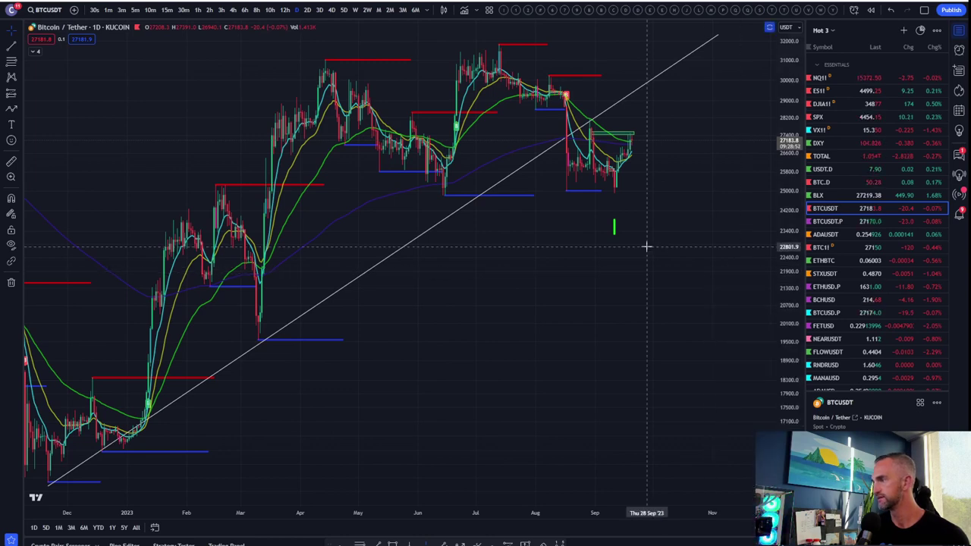
pyautogui.moveTo(791, 200); pyautogui.dragTo(759, 226)
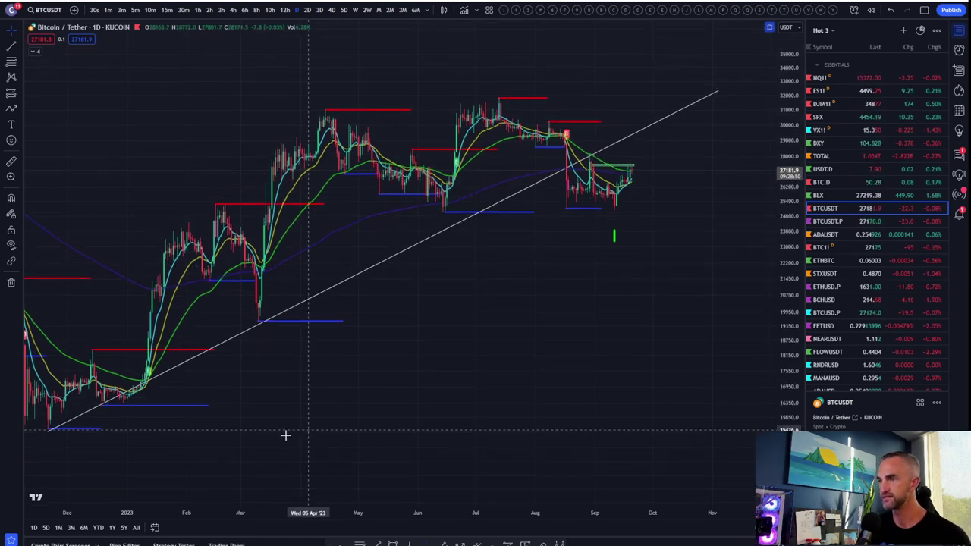
pyautogui.moveTo(714, 97)
pyautogui.mouseDown()
pyautogui.moveTo(746, 179)
pyautogui.moveTo(729, 225)
pyautogui.moveTo(739, 183)
pyautogui.mouseUp()
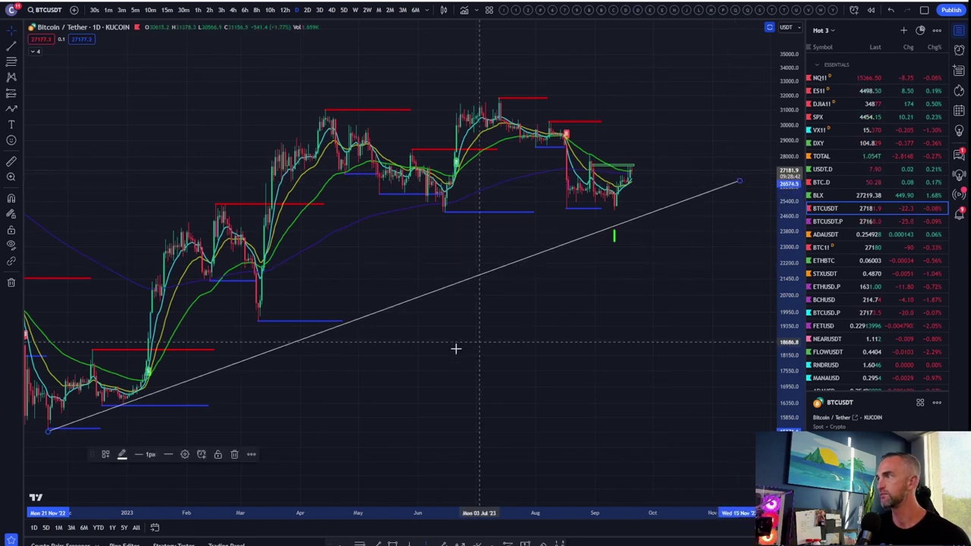
# Step: Move the short green vertical mark from below the September low to about 31,000, above the price
pyautogui.scroll(-3, 441, 351)
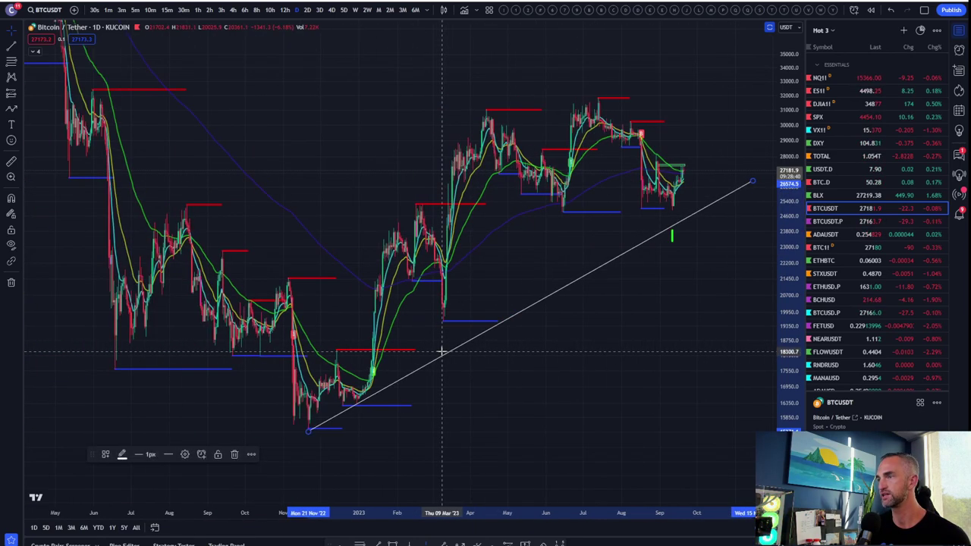
pyautogui.scroll(5, 442, 351)
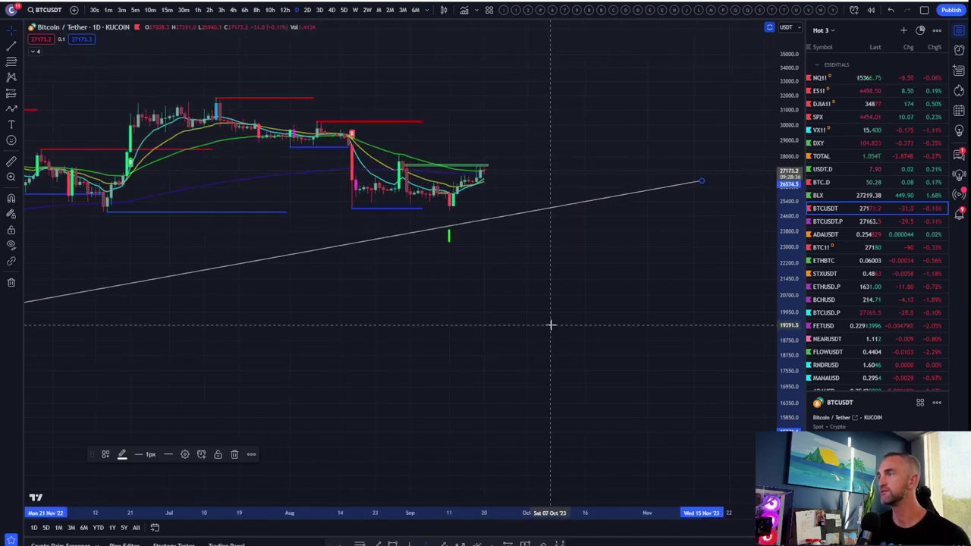
pyautogui.scroll(-3, 427, 293)
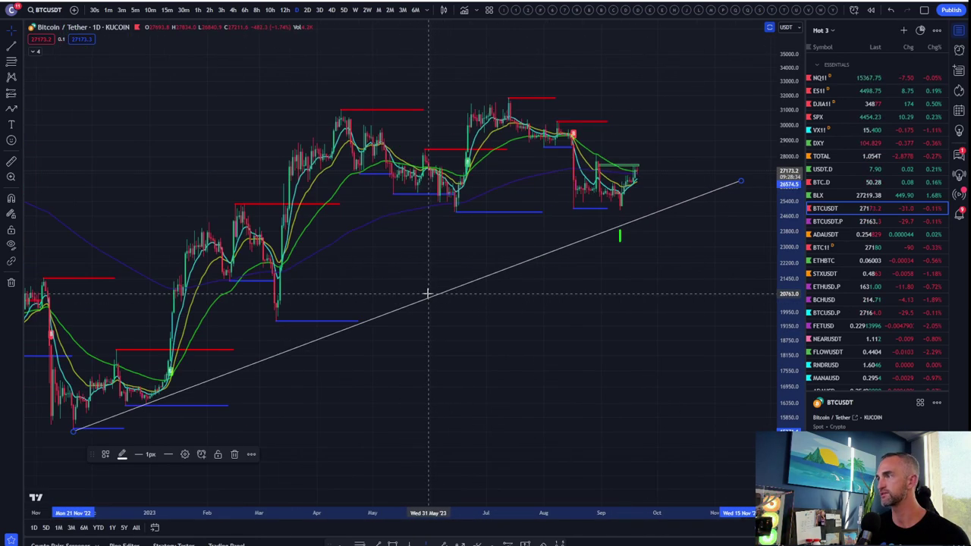
pyautogui.moveTo(620, 237); pyautogui.dragTo(617, 110)
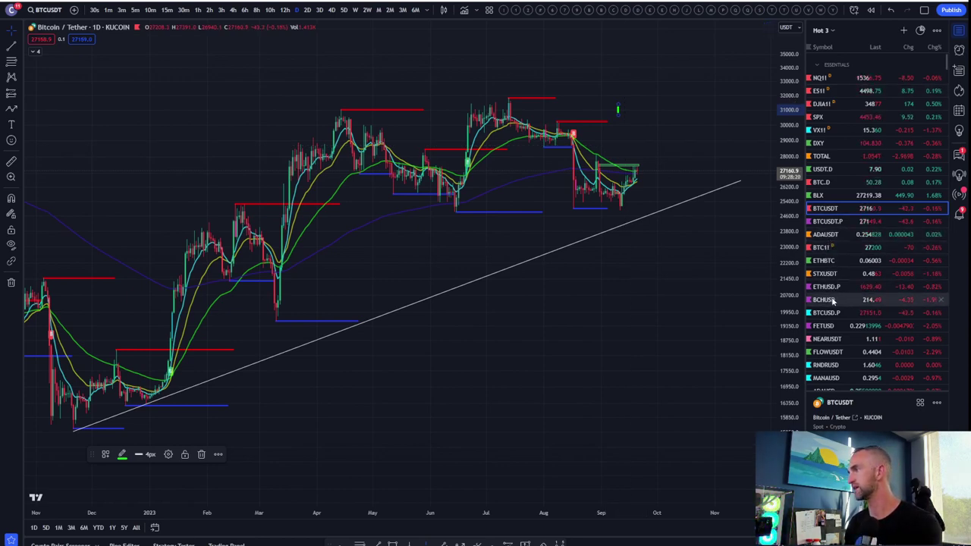
# Step: Open the daily ETHBTC chart
pyautogui.click(825, 261)
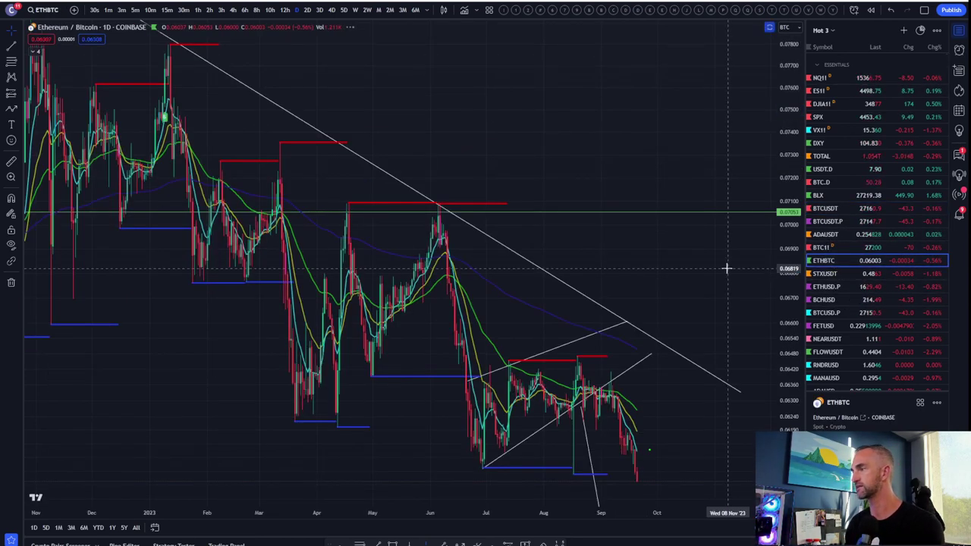
# Step: Examine the daily ETHBTC price history around the projected decline and the horizontal green level at 0.05333
pyautogui.moveTo(715, 219); pyautogui.dragTo(691, 54)
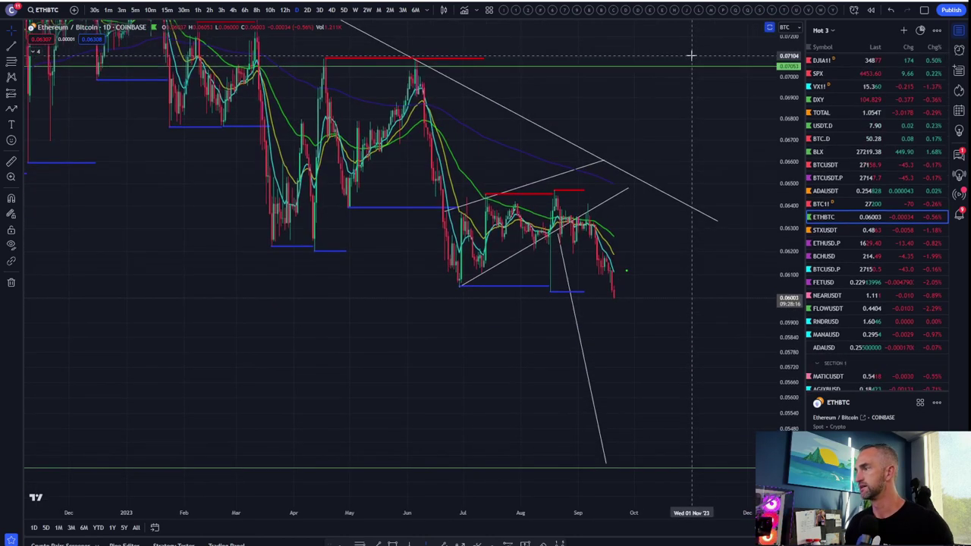
pyautogui.moveTo(712, 357); pyautogui.dragTo(693, 223)
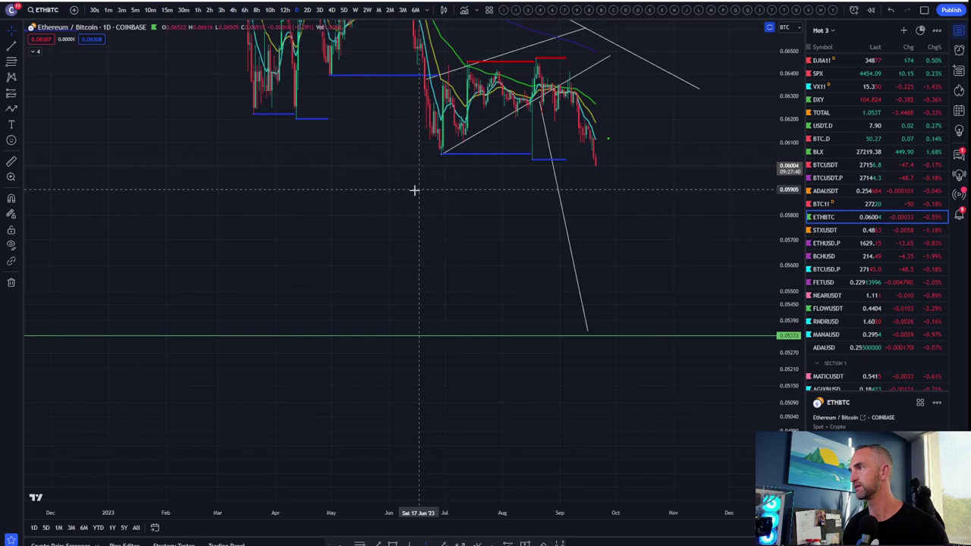
pyautogui.moveTo(794, 221); pyautogui.dragTo(795, 235)
pyautogui.scroll(-6, 309, 246)
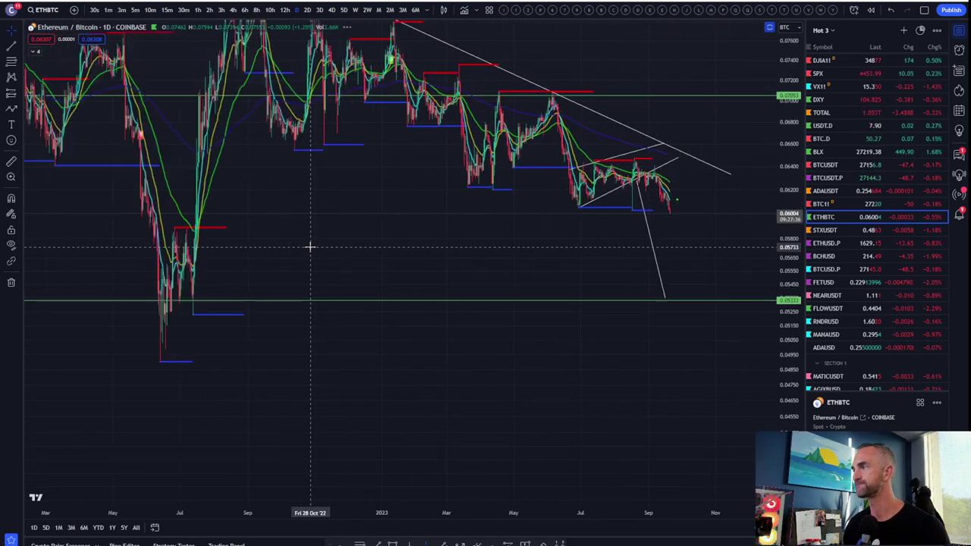
pyautogui.scroll(-3, 309, 246)
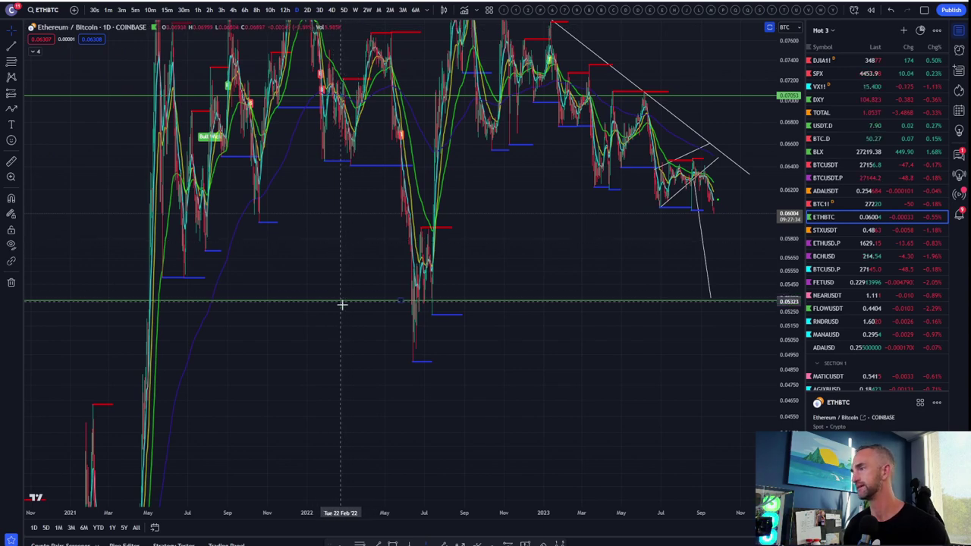
pyautogui.scroll(4, 728, 371)
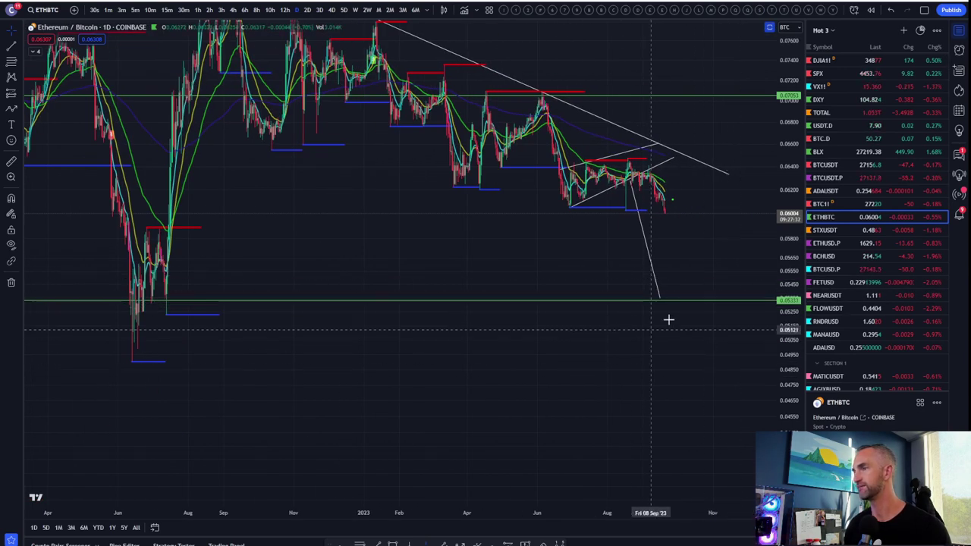
pyautogui.scroll(3, 613, 373)
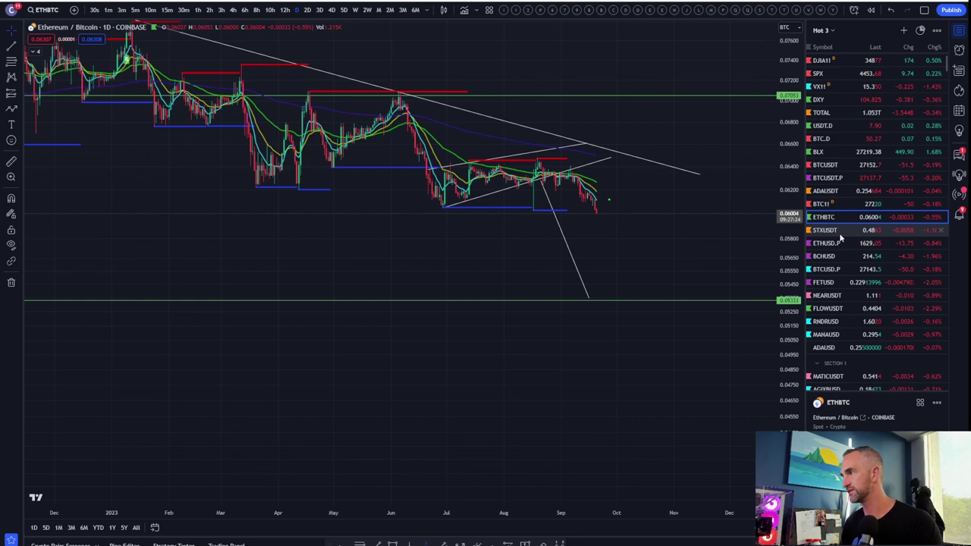
# Step: Find the Bitget ETHUSDT.P perpetual contract in the watchlist and open its daily chart
pyautogui.scroll(-5, 840, 237)
pyautogui.scroll(-5, 839, 237)
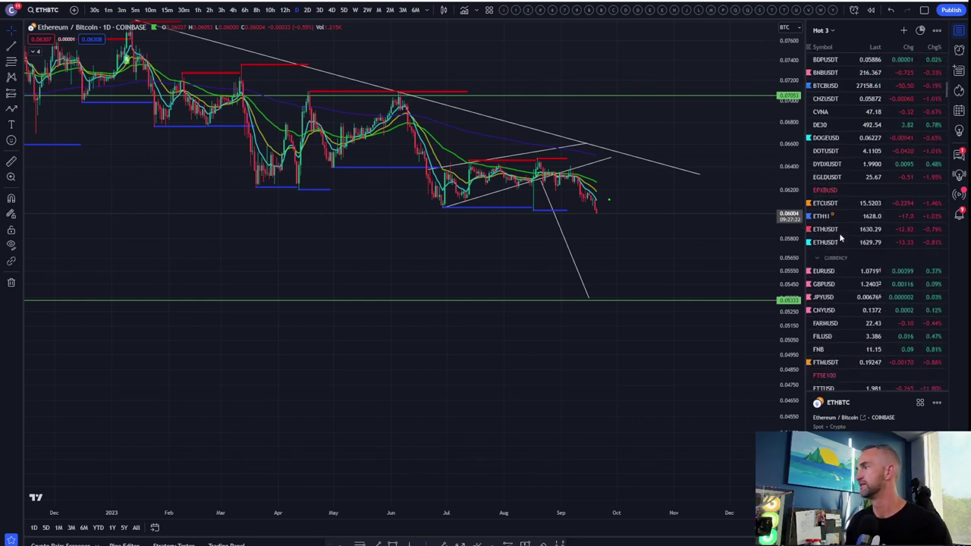
pyautogui.scroll(-10, 839, 237)
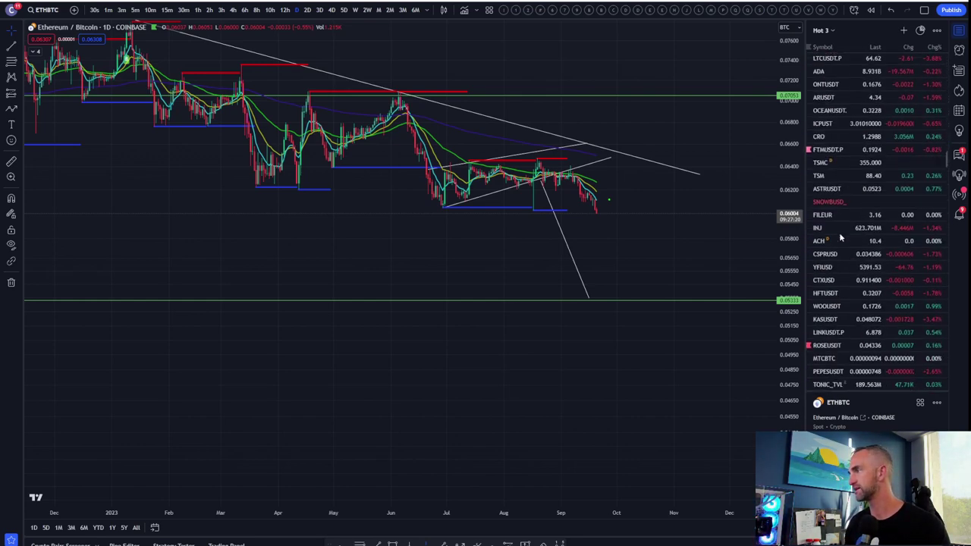
pyautogui.scroll(-10, 840, 238)
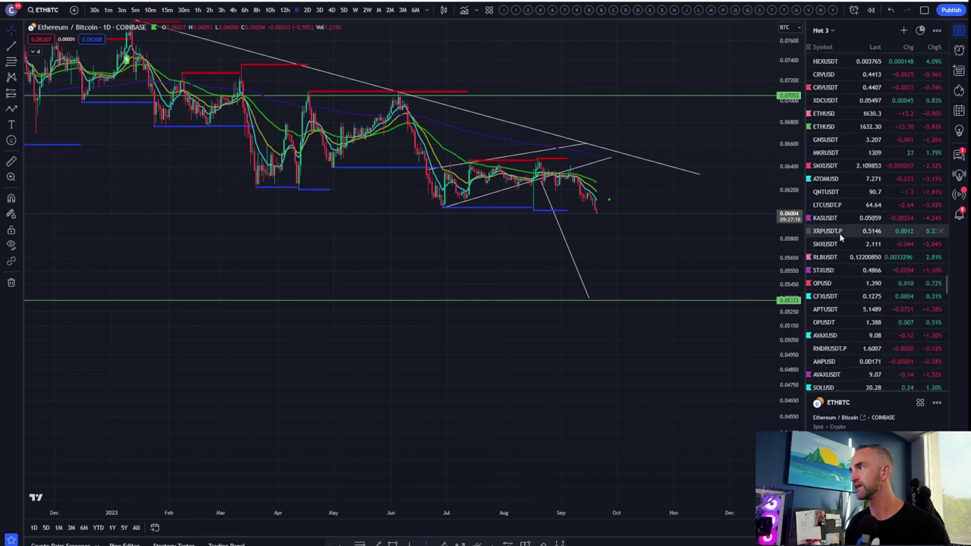
pyautogui.scroll(-10, 839, 237)
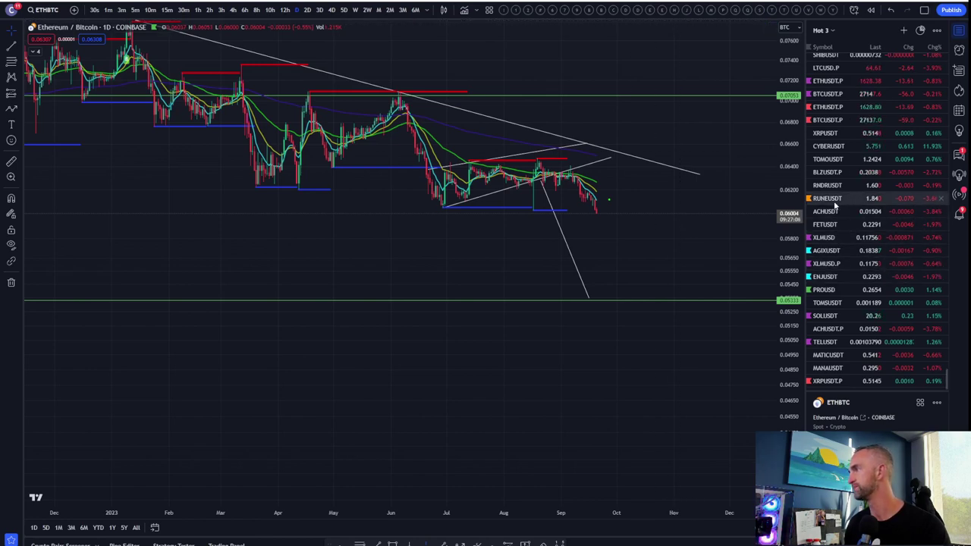
pyautogui.scroll(3, 834, 203)
pyautogui.click(837, 168)
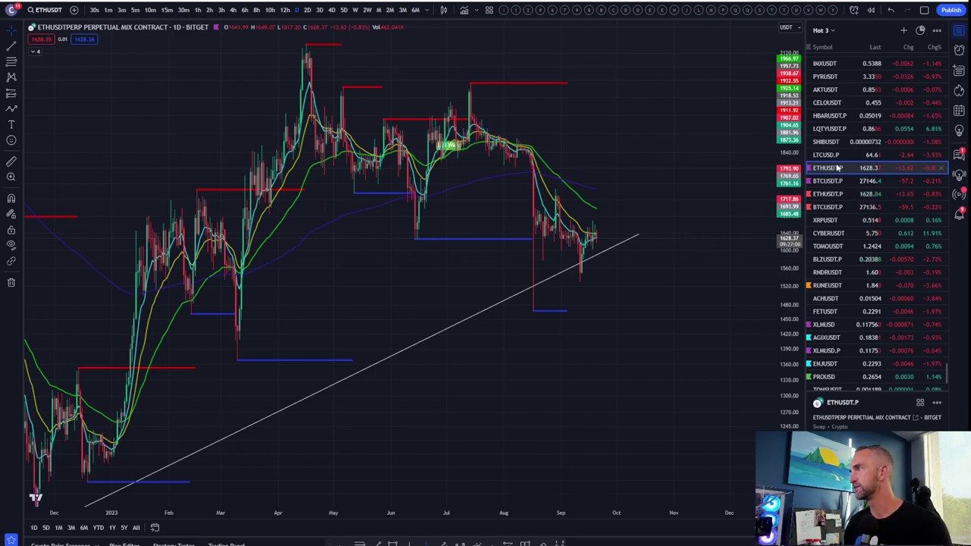
# Step: Open the daily DXY chart from the watchlist's Essentials section and examine the September price action closely
pyautogui.scroll(15, 837, 168)
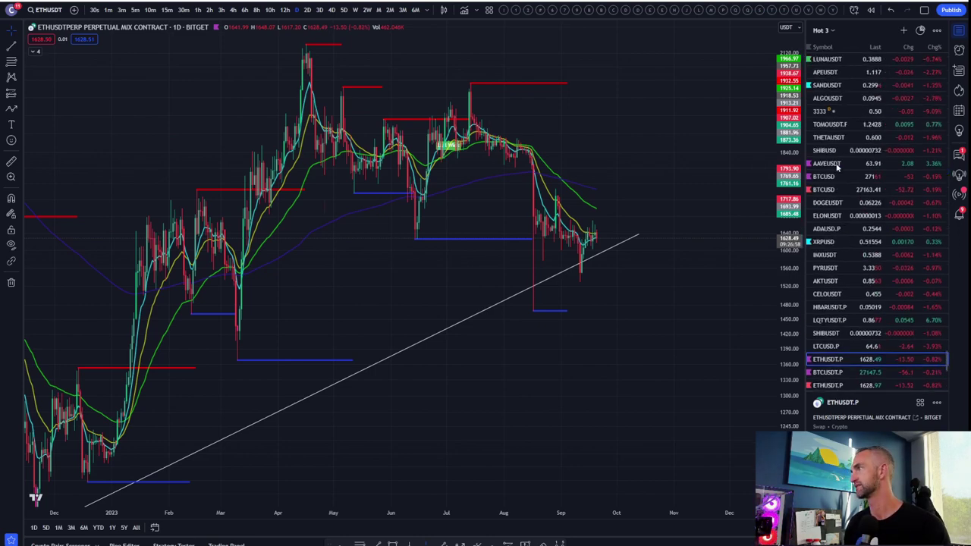
pyautogui.scroll(15, 837, 166)
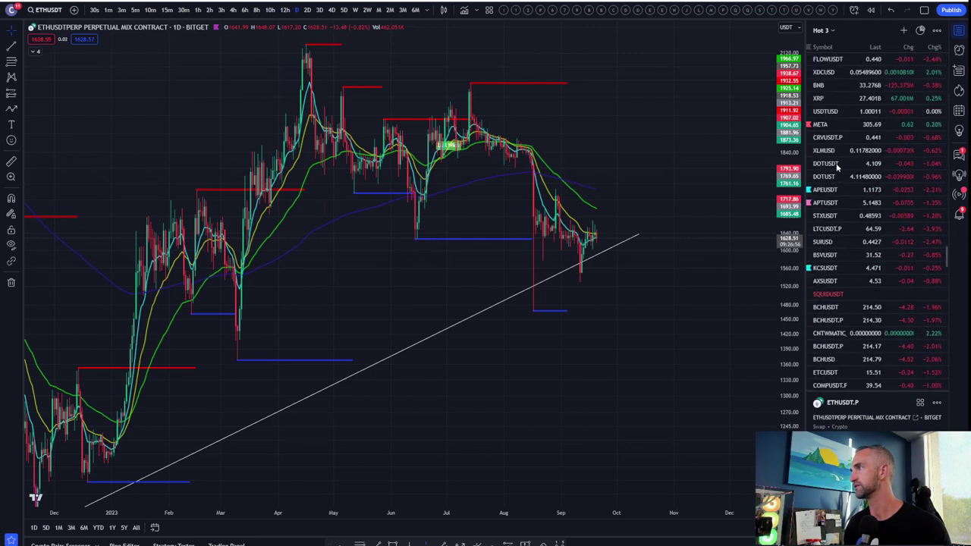
pyautogui.scroll(10, 853, 81)
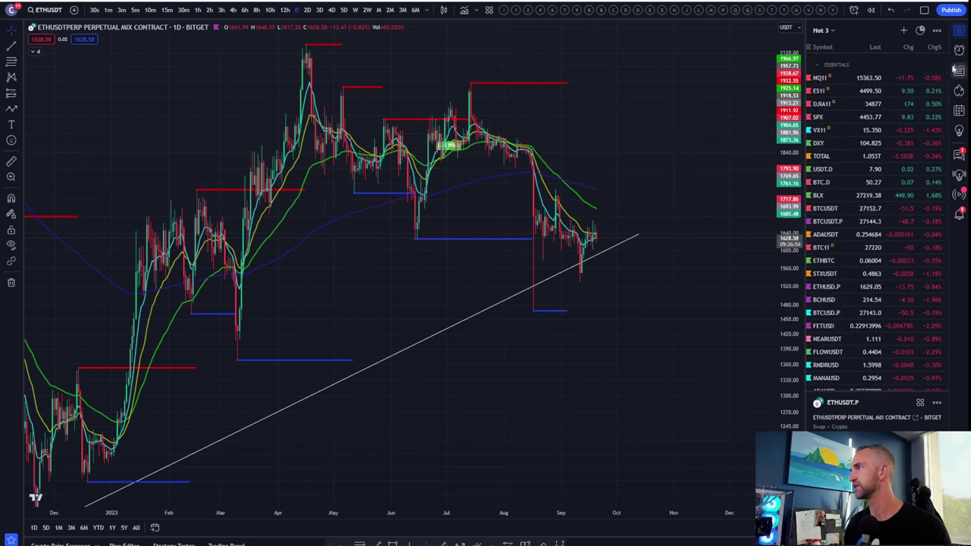
pyautogui.click(823, 141)
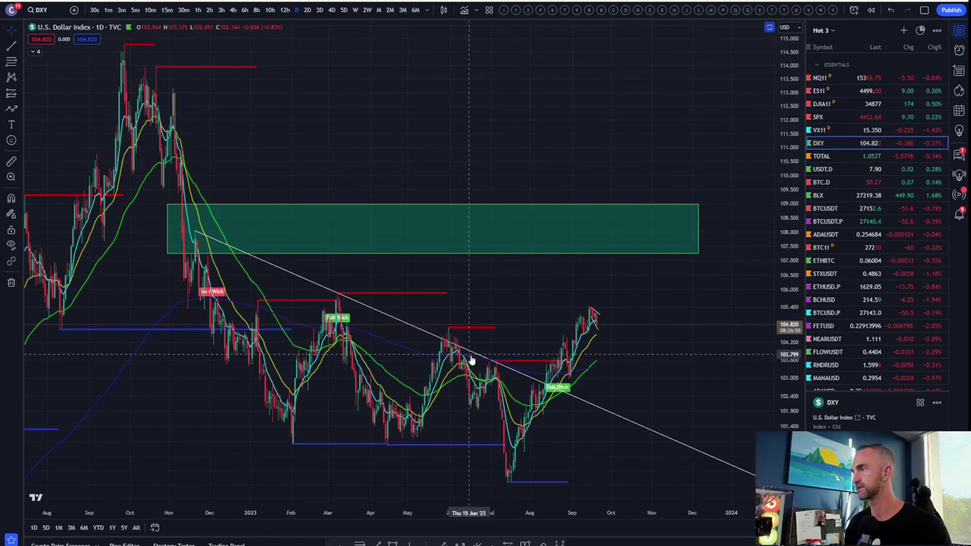
pyautogui.scroll(3, 478, 351)
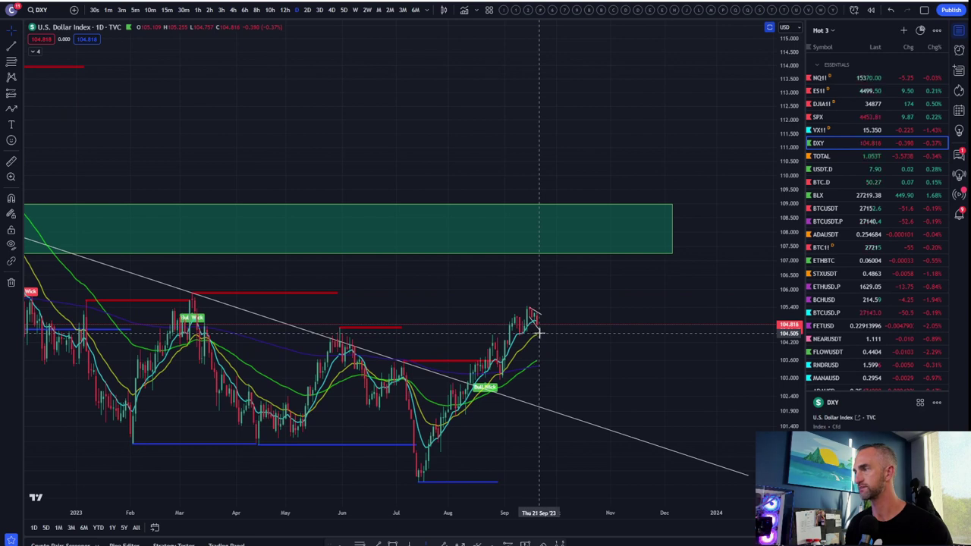
pyautogui.scroll(3, 530, 332)
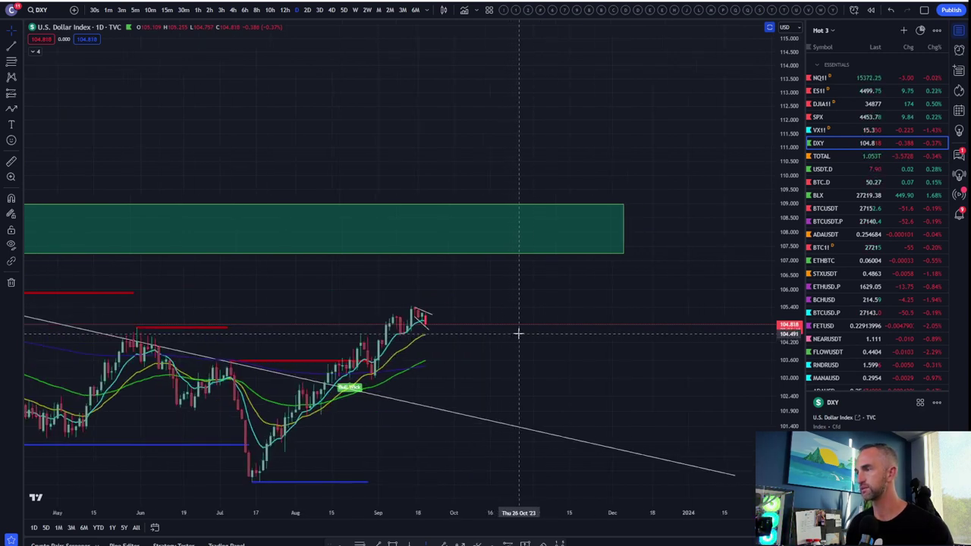
# Step: Erase the two short falling trend lines around the September high on the DXY chart
pyautogui.moveTo(429, 317); pyautogui.dragTo(450, 304)
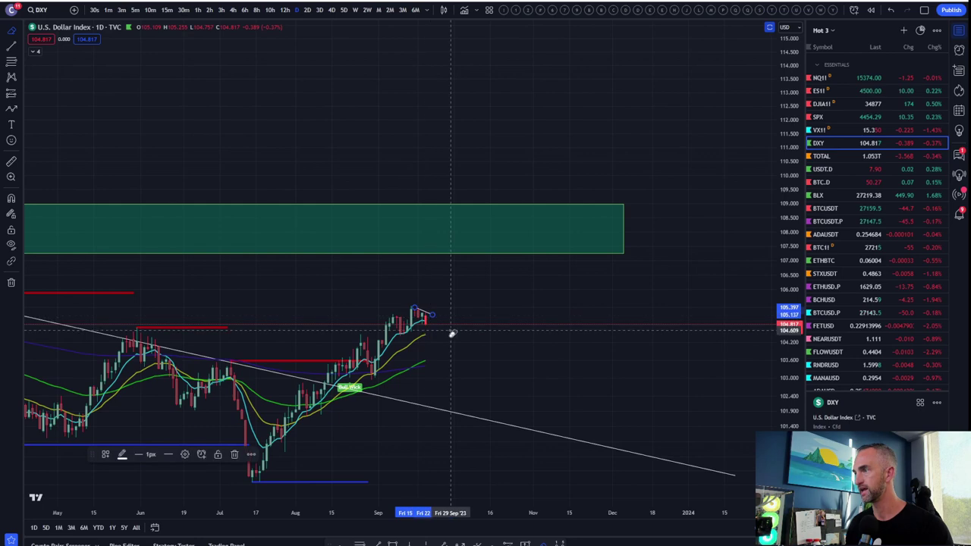
pyautogui.click(492, 372)
pyautogui.scroll(-3, 489, 371)
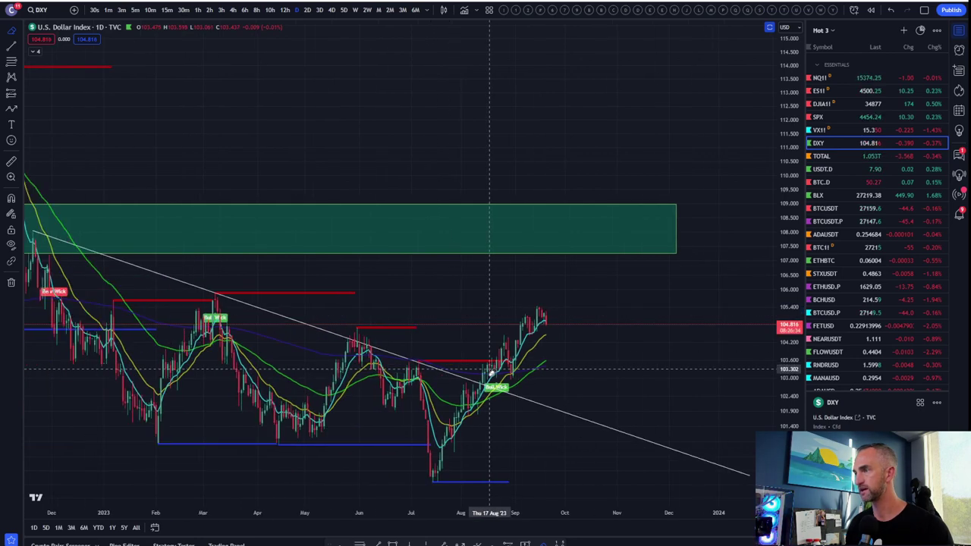
pyautogui.scroll(-4, 492, 372)
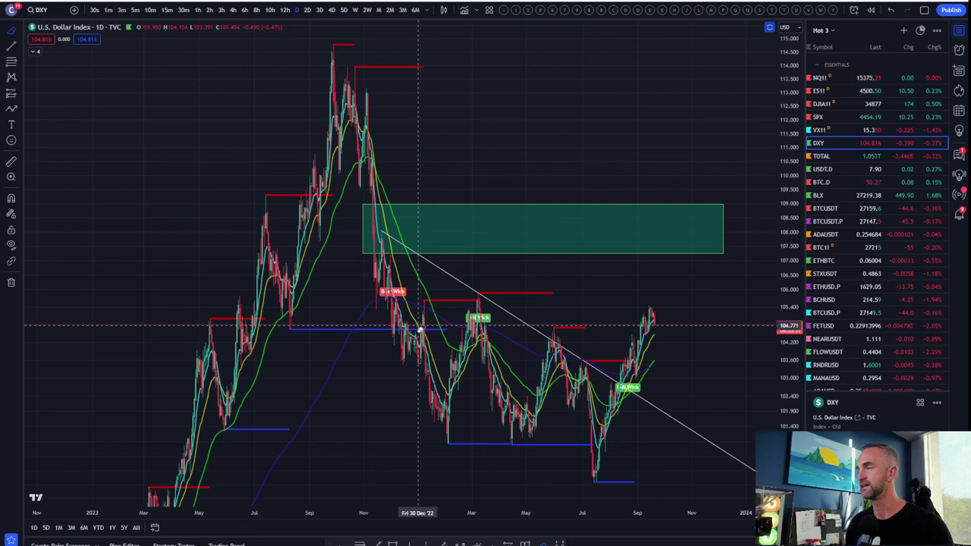
pyautogui.hscroll(5, 667, 140)
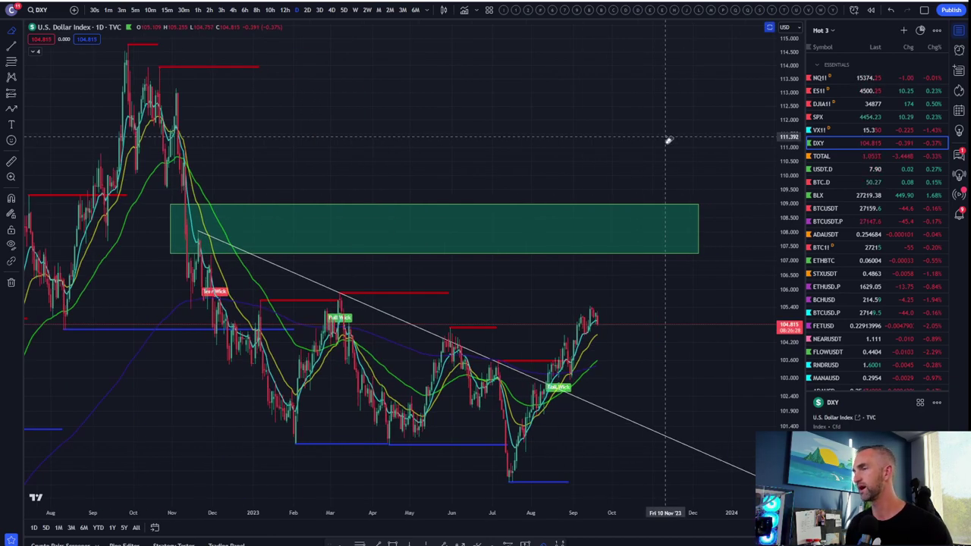
# Step: Show the indicator panes below the daily DXY chart and examine the oscillator with the cross-down label at full size
pyautogui.doubleClick(609, 121)
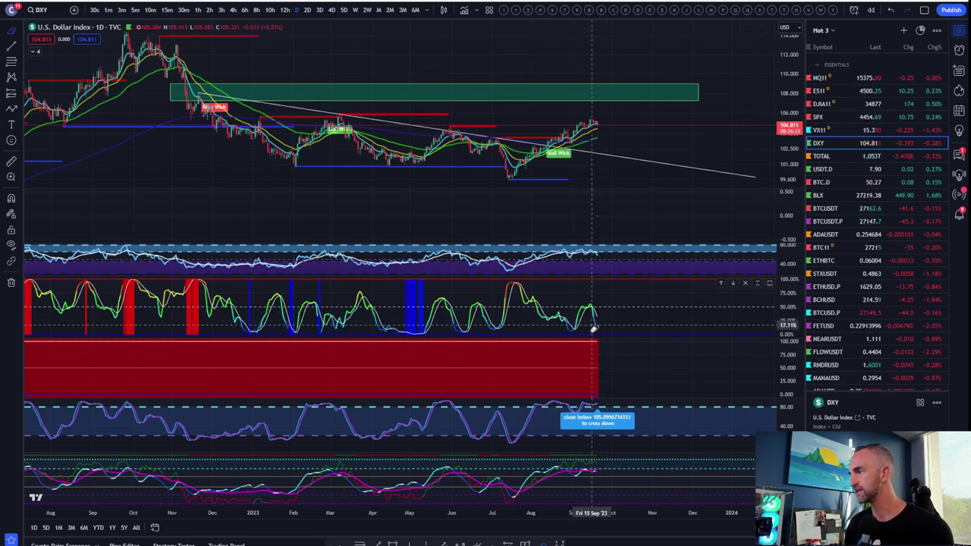
pyautogui.doubleClick(688, 427)
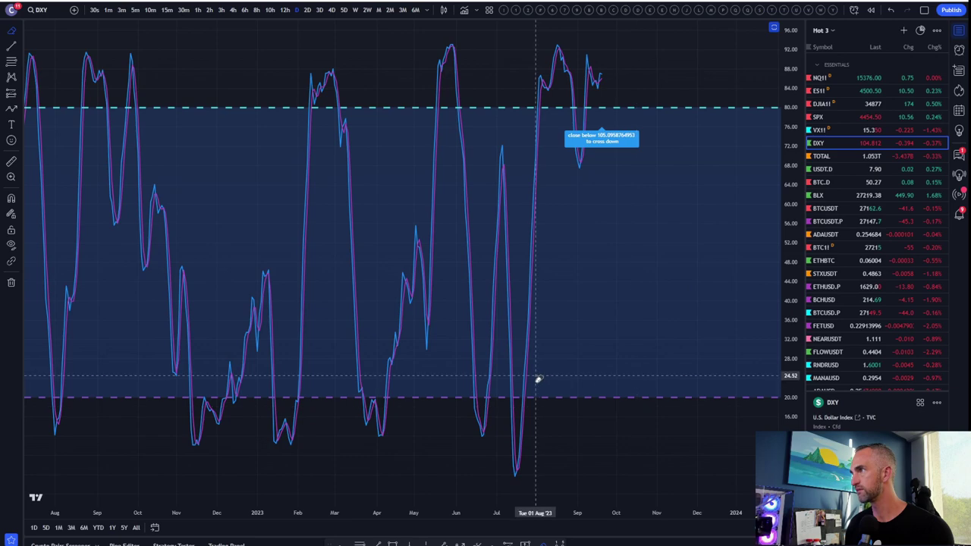
pyautogui.doubleClick(571, 294)
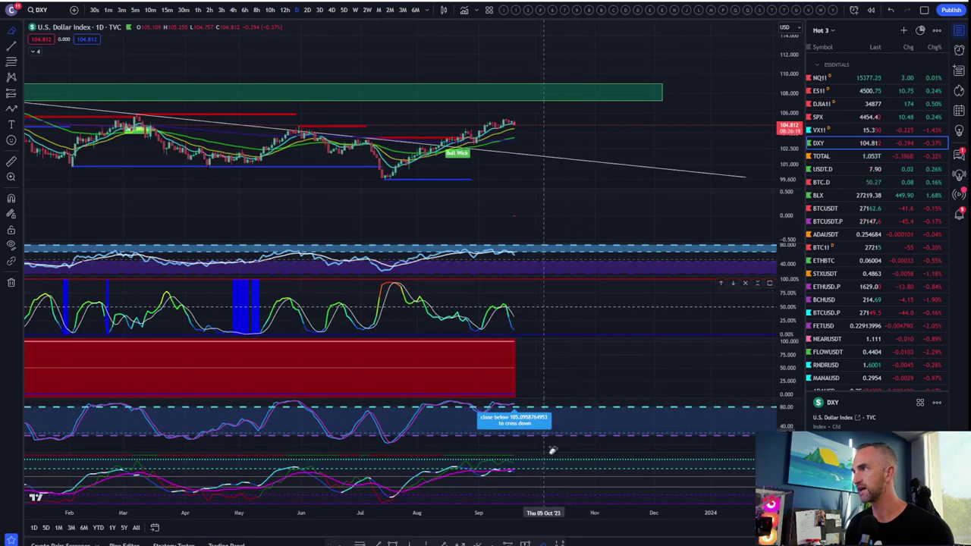
pyautogui.doubleClick(613, 423)
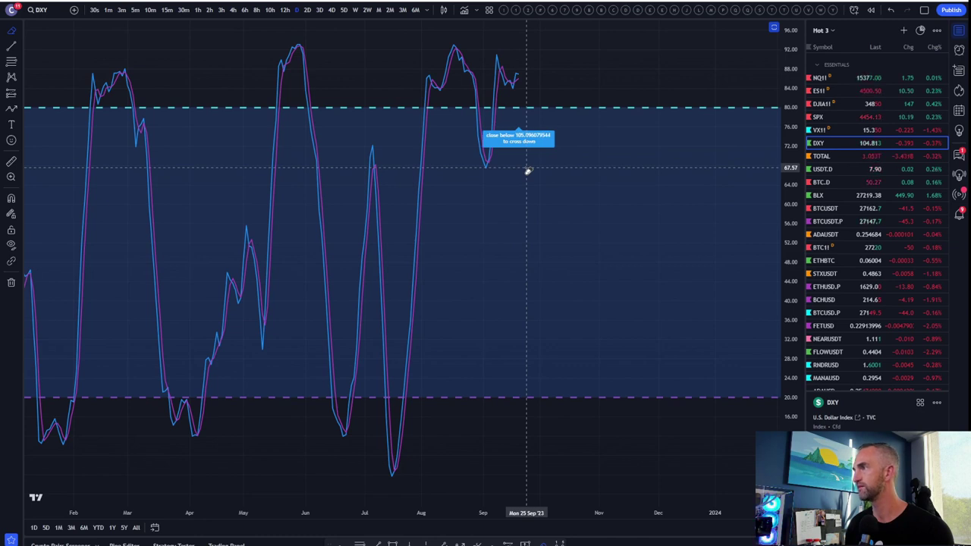
pyautogui.doubleClick(528, 237)
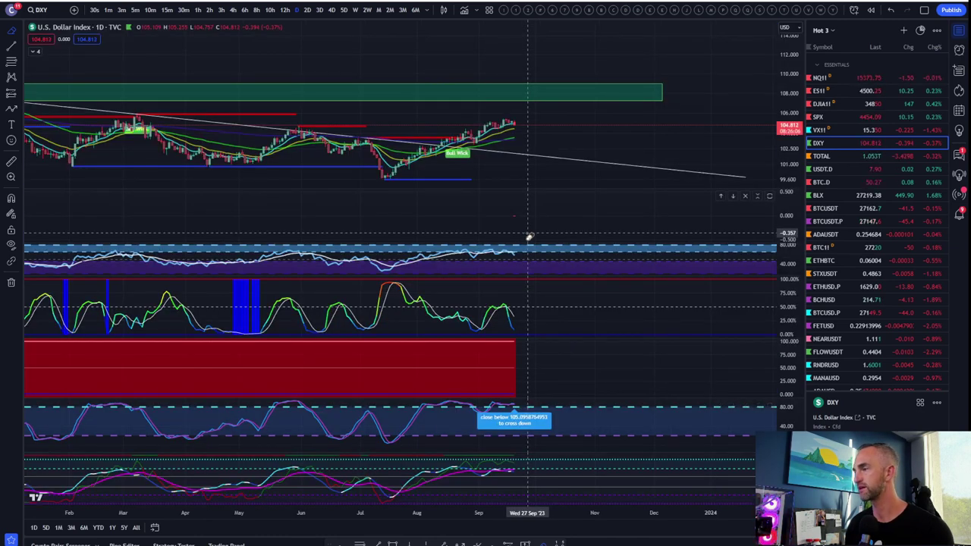
# Step: View DXY on the 5-day and 2-day timeframes, examining the 2-day oscillator with the cross-up label at full size
pyautogui.click(342, 11)
pyautogui.scroll(3, 354, 108)
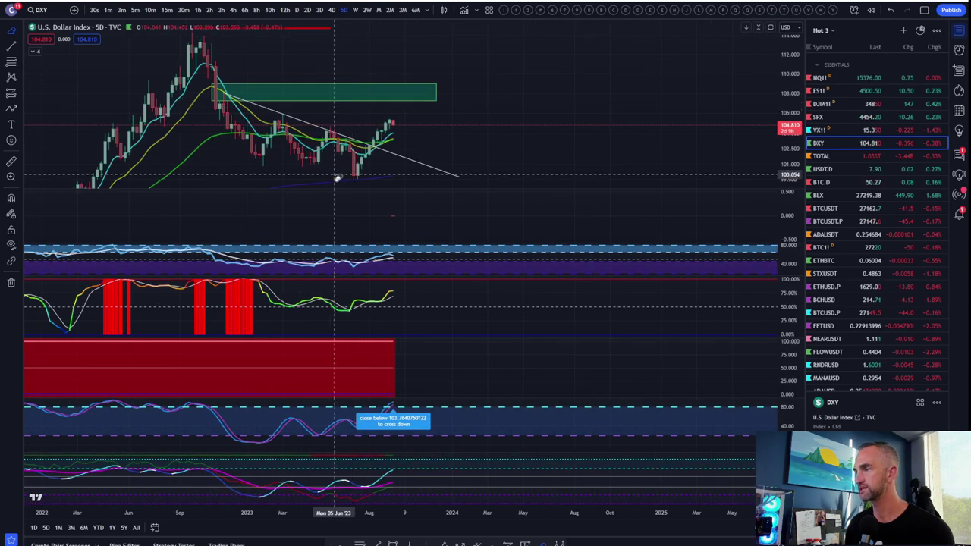
pyautogui.click(307, 10)
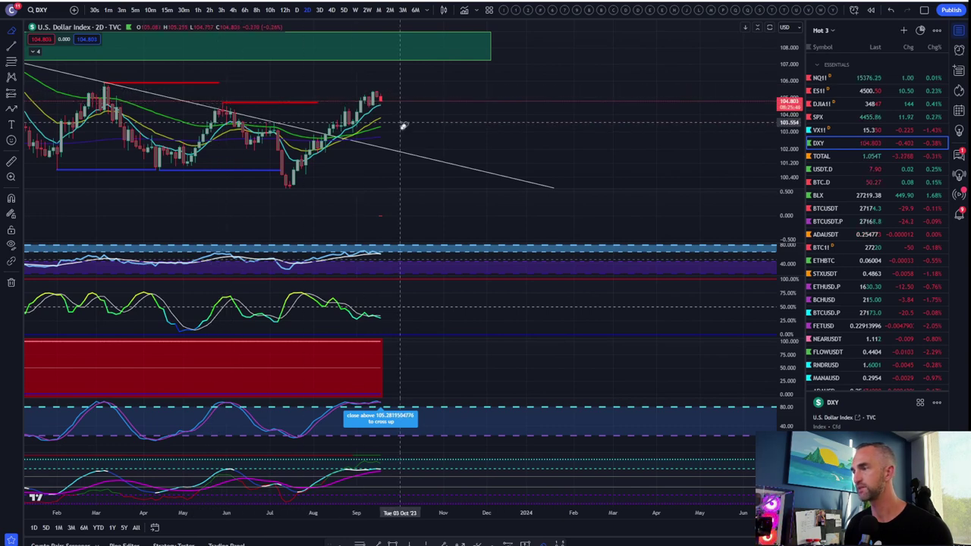
pyautogui.doubleClick(449, 412)
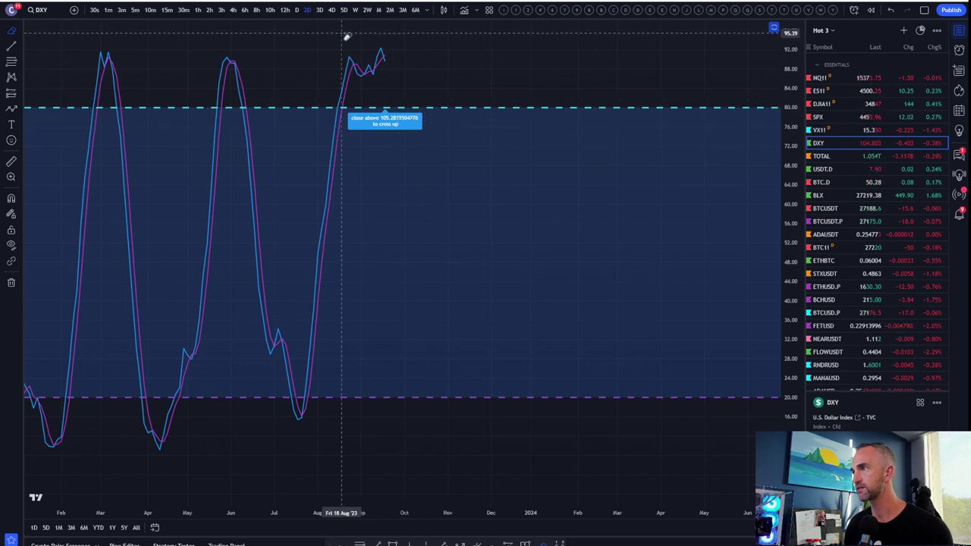
pyautogui.doubleClick(427, 177)
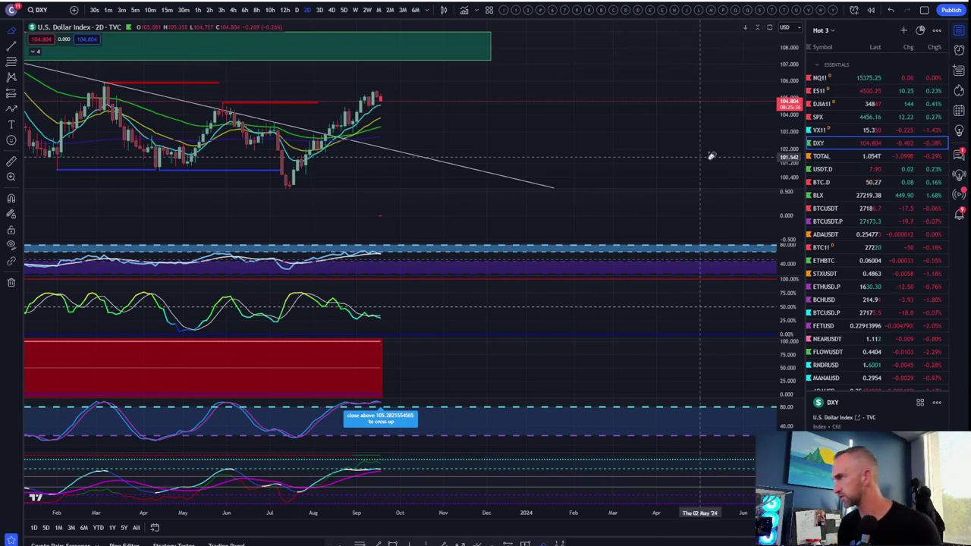
# Step: View the 2-day BTCUSDT chart, and open the VX1! chart to examine its price history around the green zone
pyautogui.click(825, 208)
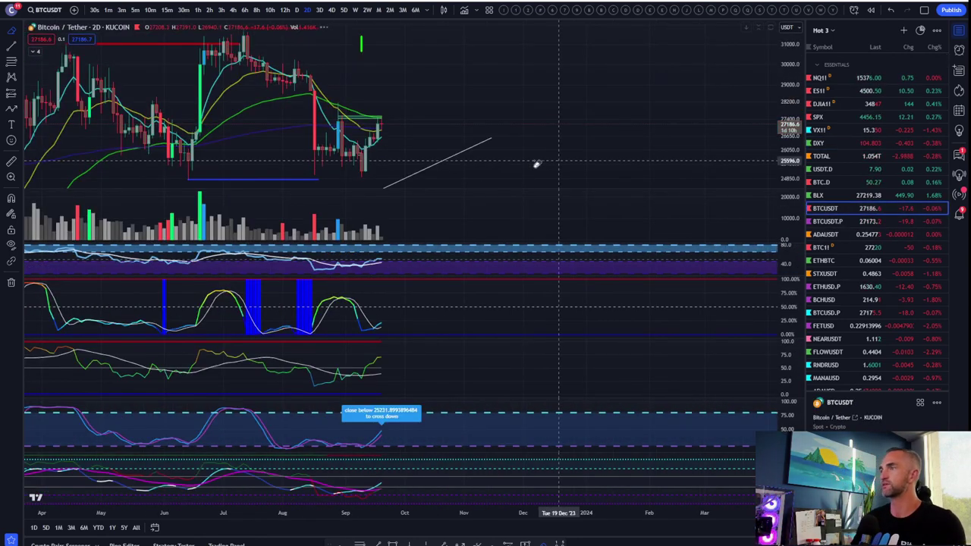
pyautogui.click(844, 131)
pyautogui.scroll(-6, 560, 100)
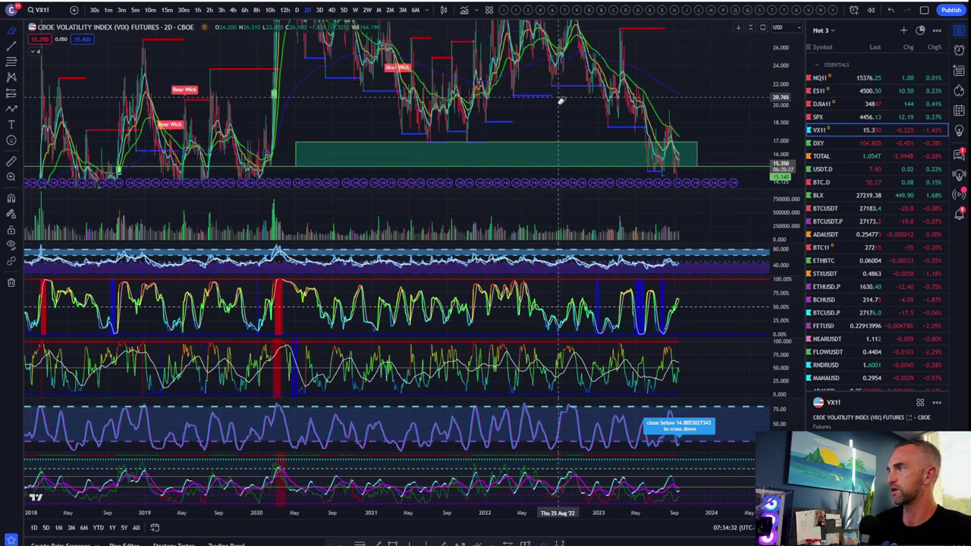
pyautogui.scroll(5, 560, 101)
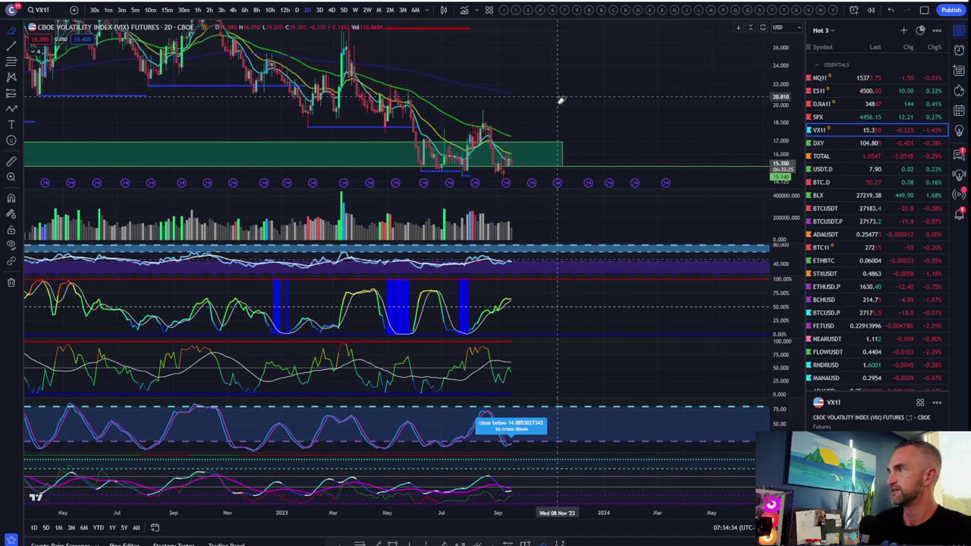
pyautogui.scroll(-2, 543, 118)
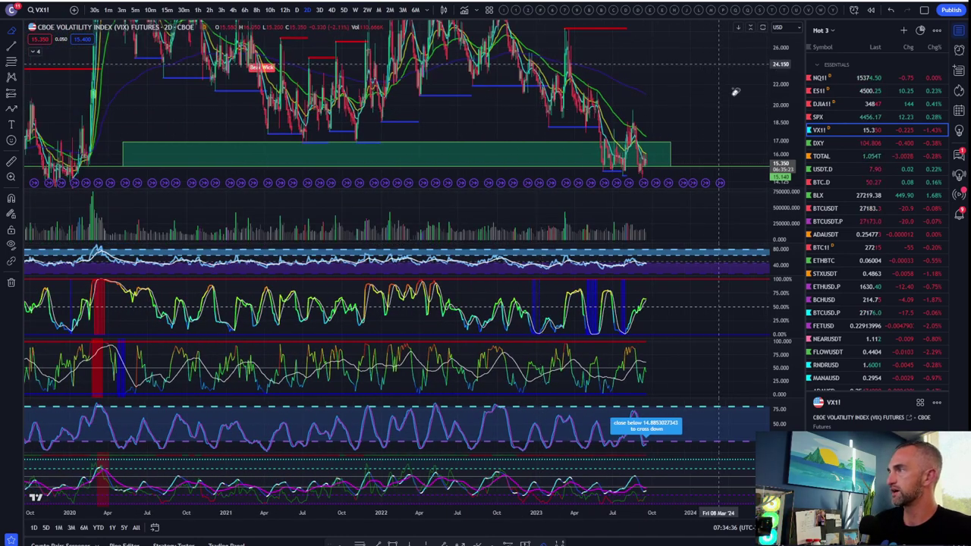
pyautogui.scroll(-1, 632, 101)
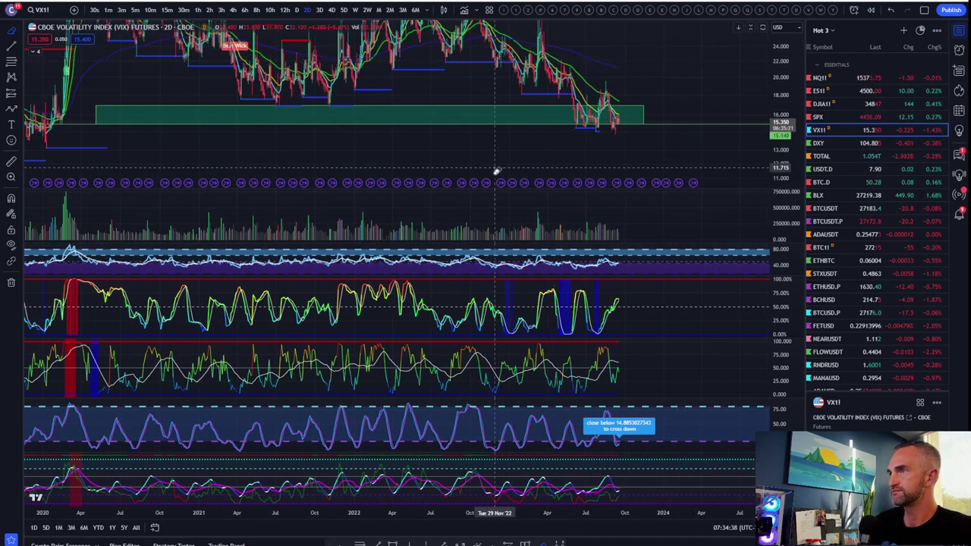
# Step: Examine the VX1! price history, and view the daily ES1! chart around the green zone with the price pane at full size
pyautogui.scroll(-3, 494, 170)
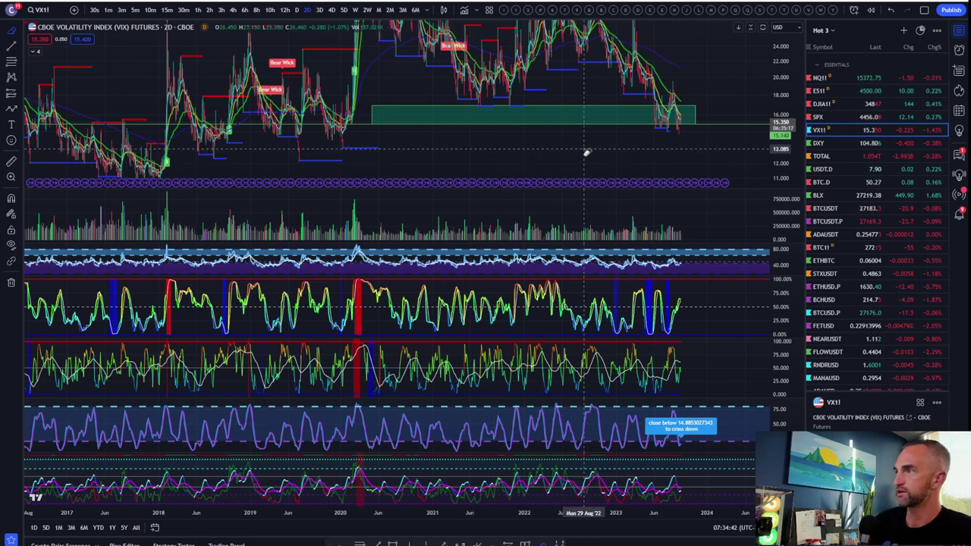
pyautogui.click(834, 90)
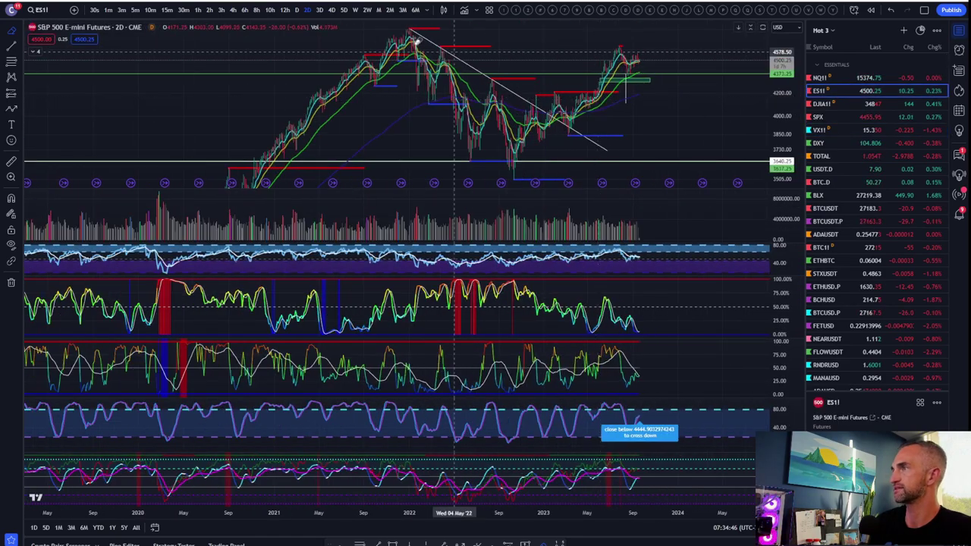
pyautogui.click(298, 10)
pyautogui.scroll(5, 288, 72)
pyautogui.scroll(3, 596, 135)
pyautogui.doubleClick(596, 134)
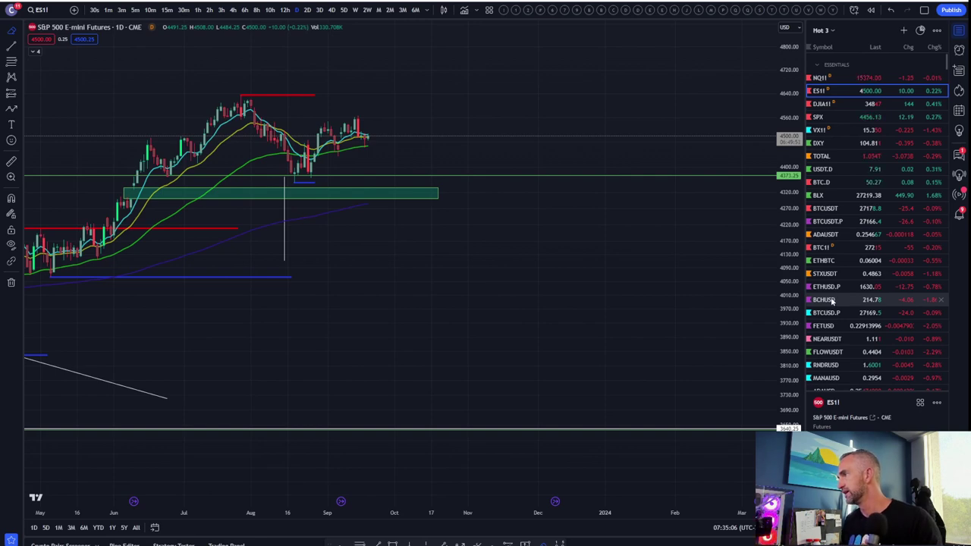
# Step: Open the daily ADAUSDT chart and examine recent price at full size and with its indicator panes
pyautogui.click(827, 234)
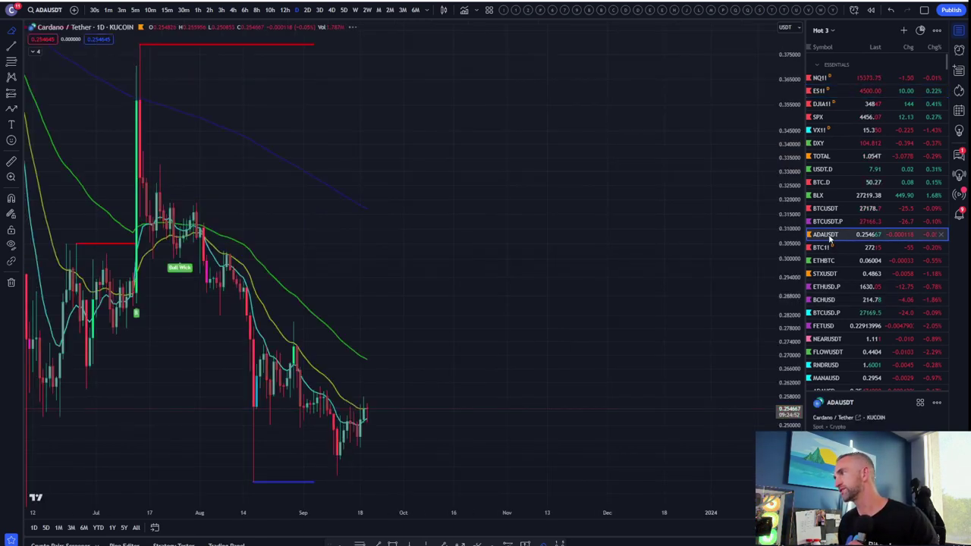
pyautogui.scroll(-5, 539, 245)
pyautogui.moveTo(539, 245); pyautogui.dragTo(557, 290)
pyautogui.scroll(5, 700, 228)
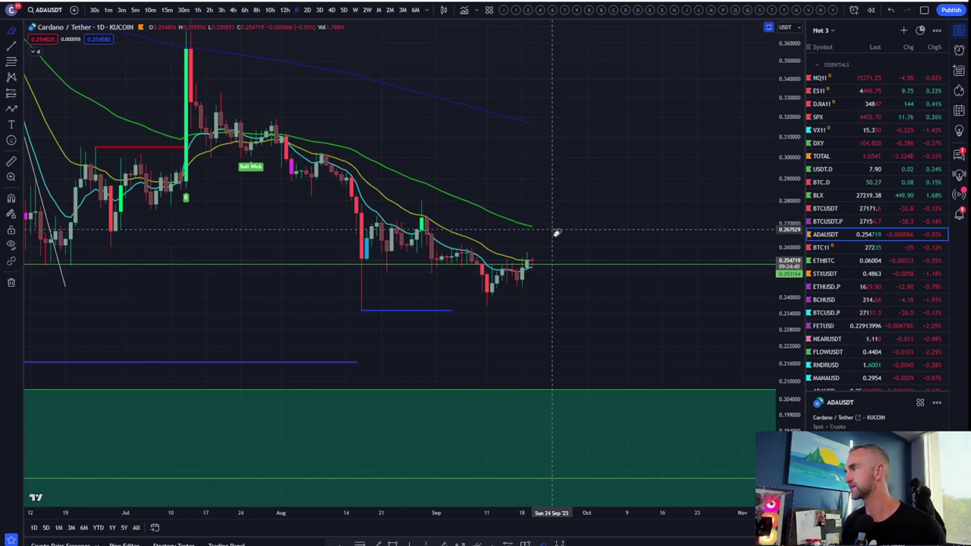
pyautogui.doubleClick(559, 226)
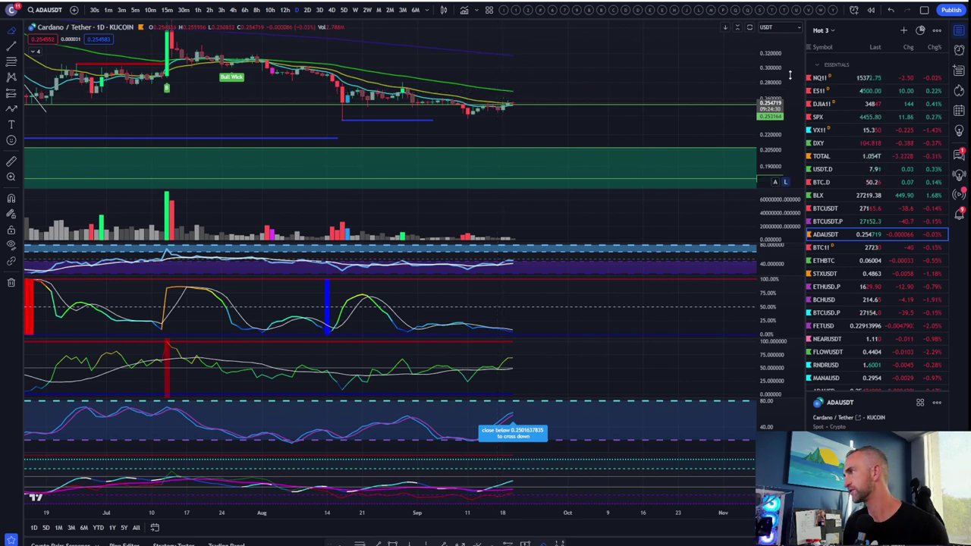
pyautogui.doubleClick(762, 129)
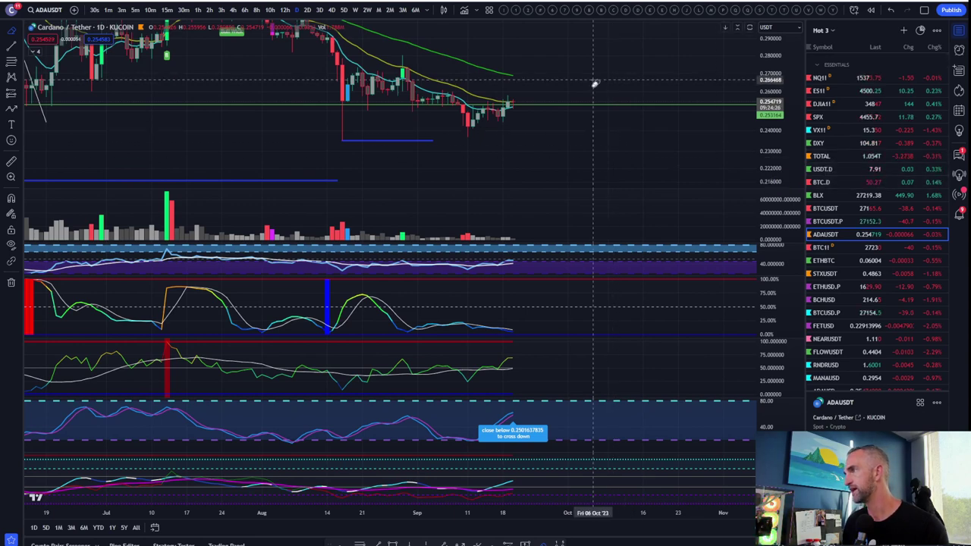
# Step: On the daily BTC.D chart, draw a vertical line across the falling channel in August and move it to 18 September, spanning about 49.67% to 51.32%
pyautogui.click(861, 185)
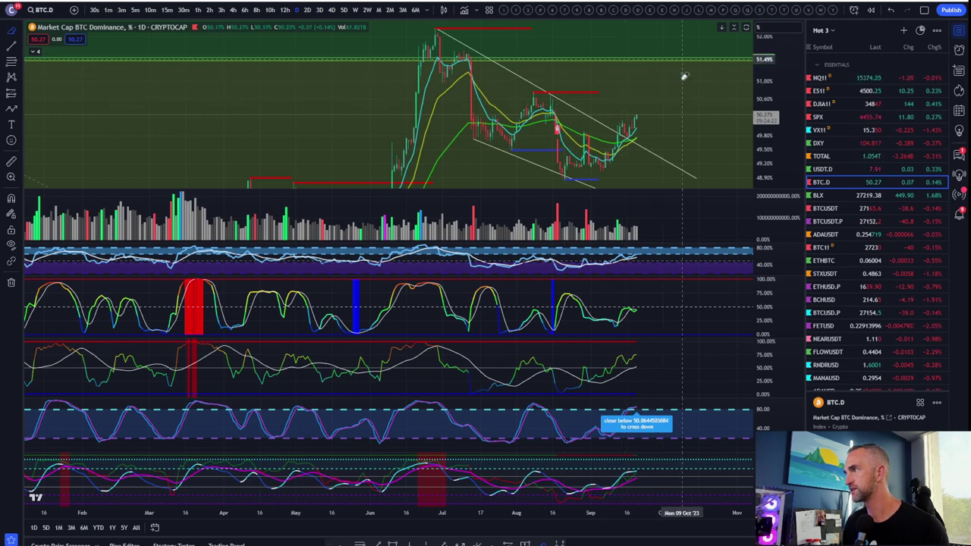
pyautogui.moveTo(755, 88); pyautogui.dragTo(751, 101)
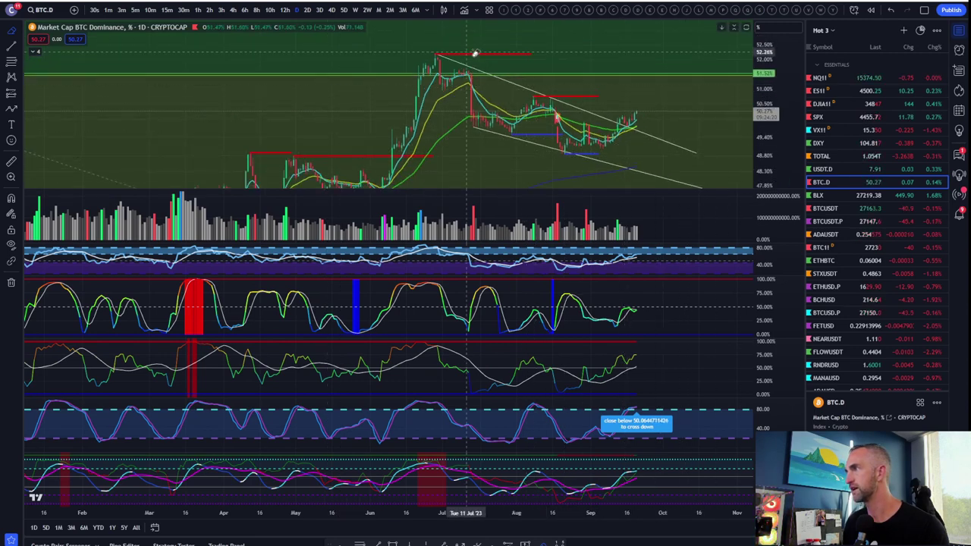
pyautogui.click(14, 47)
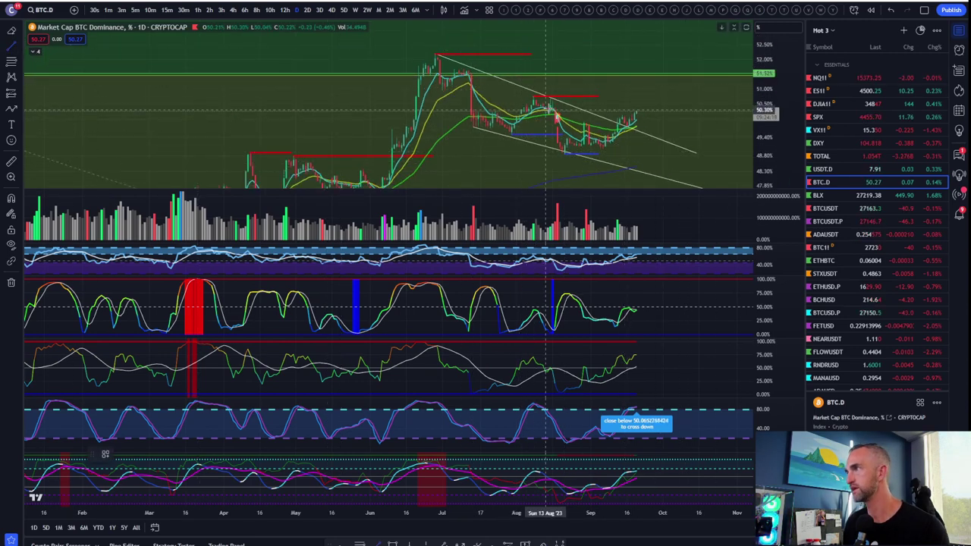
pyautogui.click(551, 99)
pyautogui.click(552, 149)
pyautogui.moveTo(553, 141)
pyautogui.mouseDown()
pyautogui.moveTo(650, 106)
pyautogui.moveTo(632, 116)
pyautogui.moveTo(633, 83)
pyautogui.mouseUp()
pyautogui.scroll(-5, 635, 77)
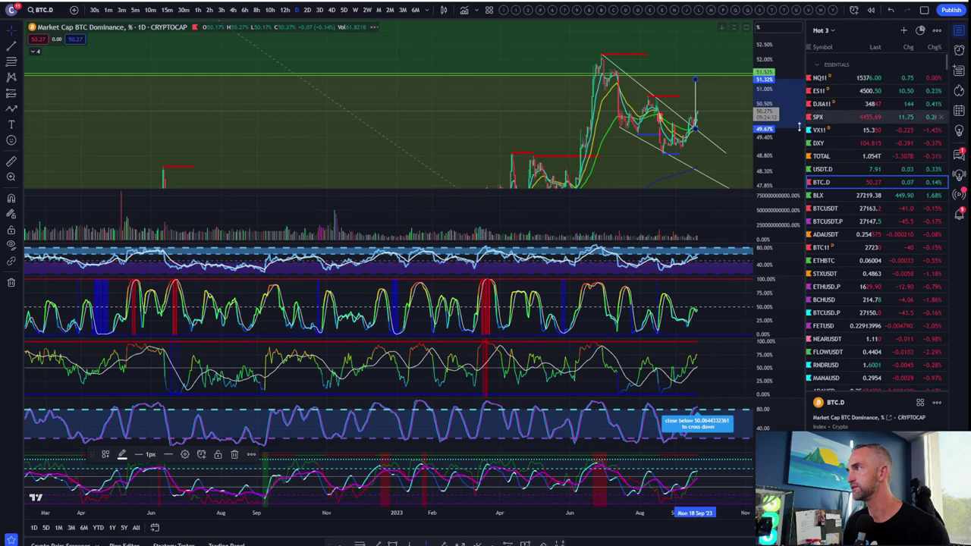
# Step: Examine the full BTC.D price history back to 2017 against the Fibonacci retracement levels
pyautogui.scroll(-8, 720, 109)
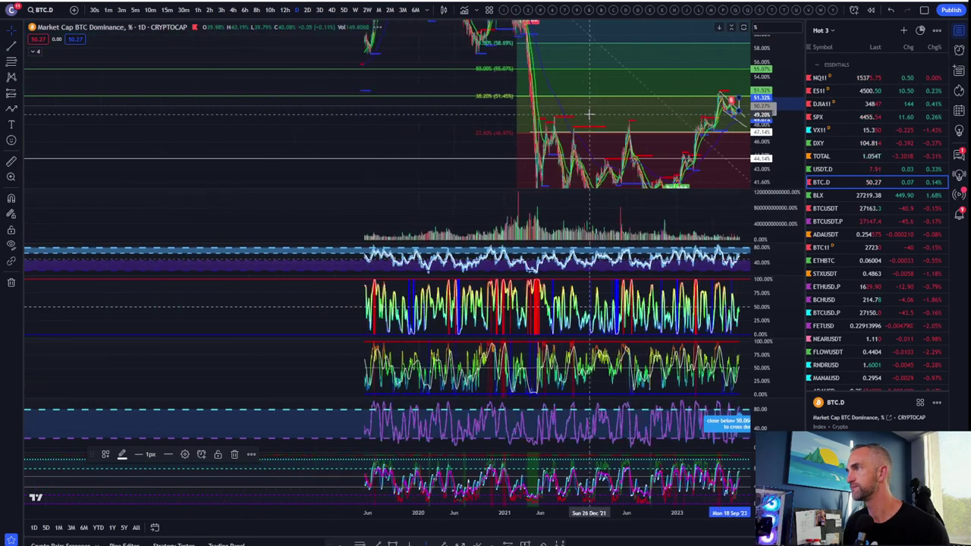
pyautogui.moveTo(779, 144); pyautogui.dragTo(778, 178)
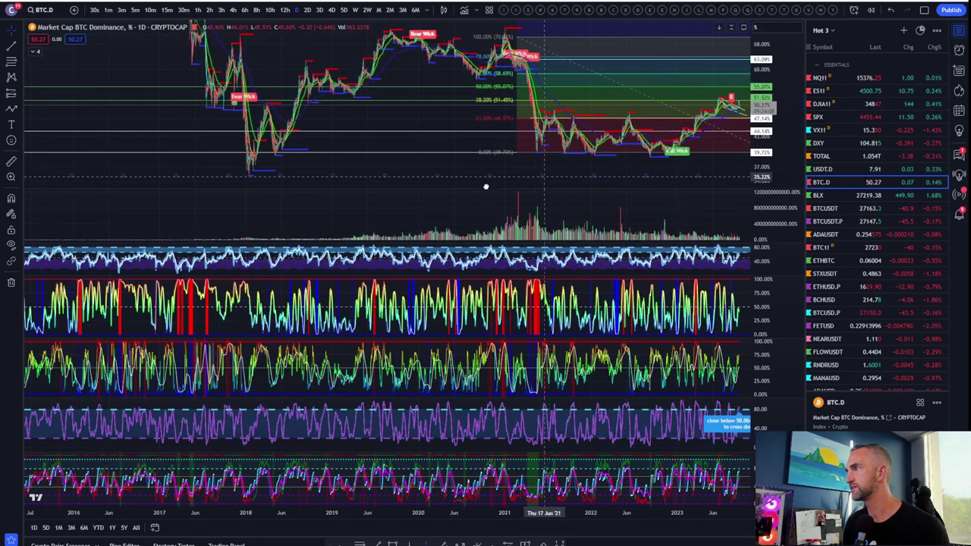
pyautogui.moveTo(549, 186); pyautogui.dragTo(431, 187)
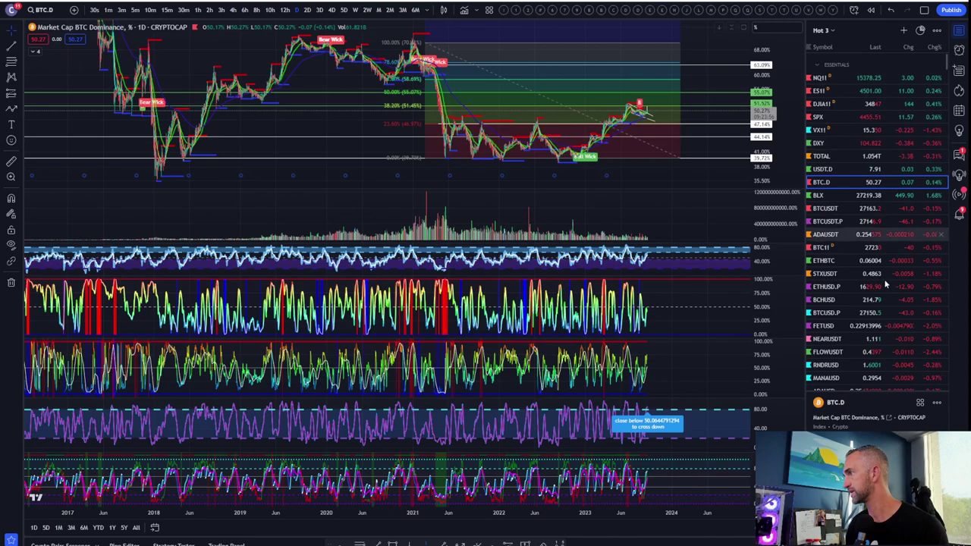
# Step: View the daily ETHBTC and STXUSDT charts, examining recent STXUSDT price action and its oscillators
pyautogui.click(825, 261)
pyautogui.click(827, 274)
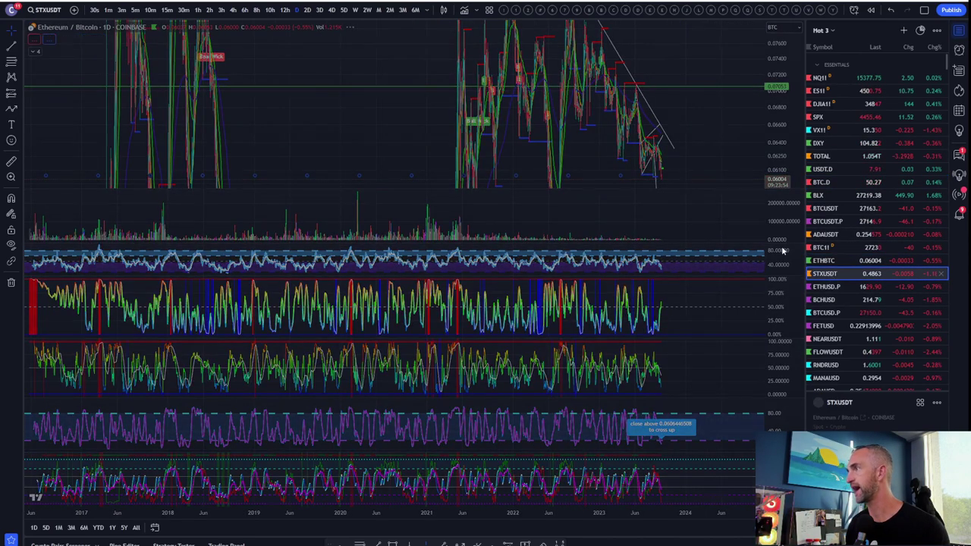
pyautogui.scroll(6, 570, 134)
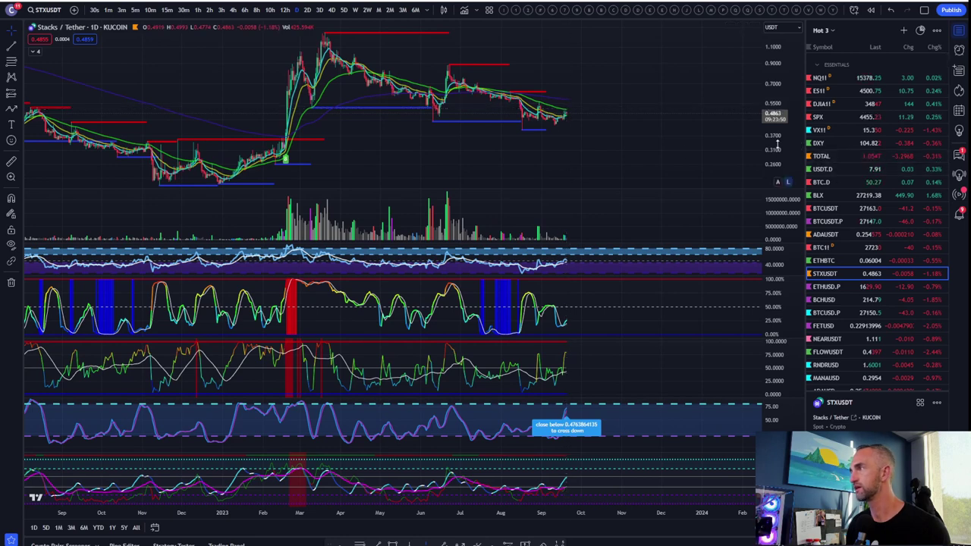
pyautogui.scroll(3, 575, 132)
pyautogui.scroll(5, 585, 114)
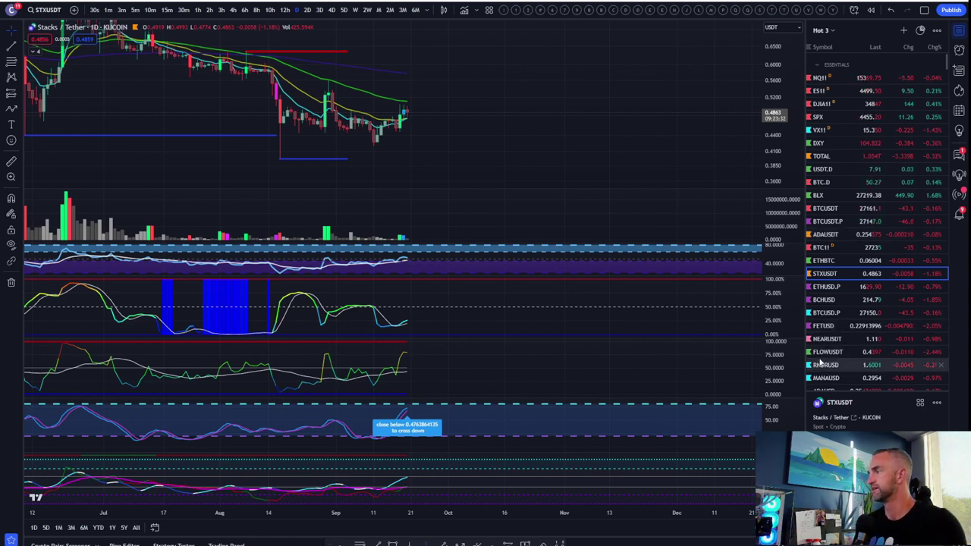
# Step: Open the KuCoin MATICUSDT chart from the watchlist and examine its daily price action and oscillators
pyautogui.scroll(-4, 827, 356)
pyautogui.click(857, 290)
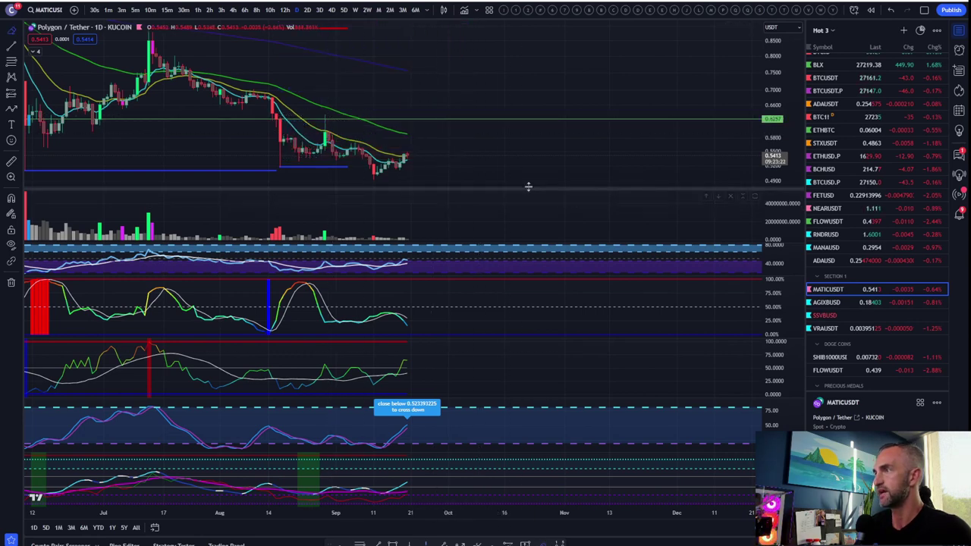
pyautogui.scroll(-5, 442, 205)
pyautogui.scroll(3, 564, 173)
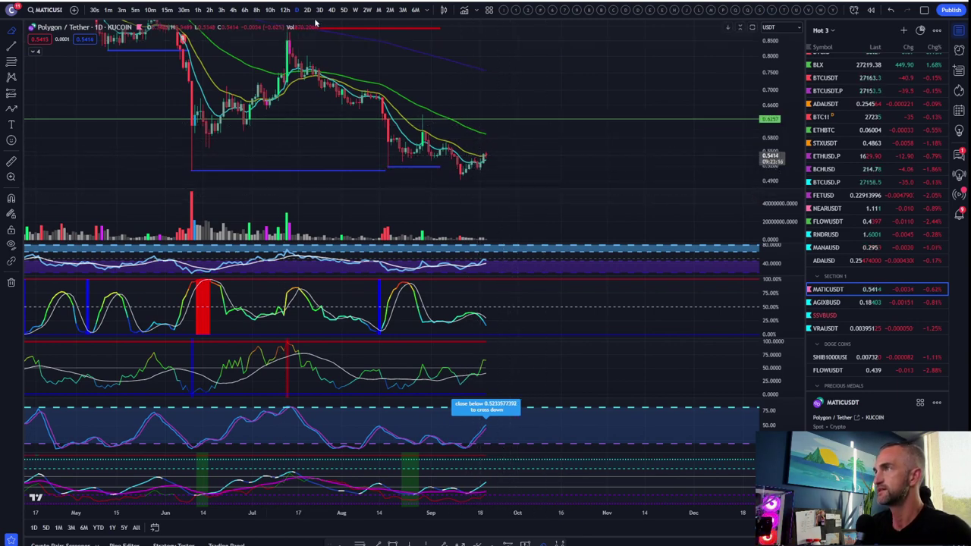
# Step: Switch the MATICUSDT chart to the 5-day timeframe and remove the volume pane
pyautogui.click(345, 11)
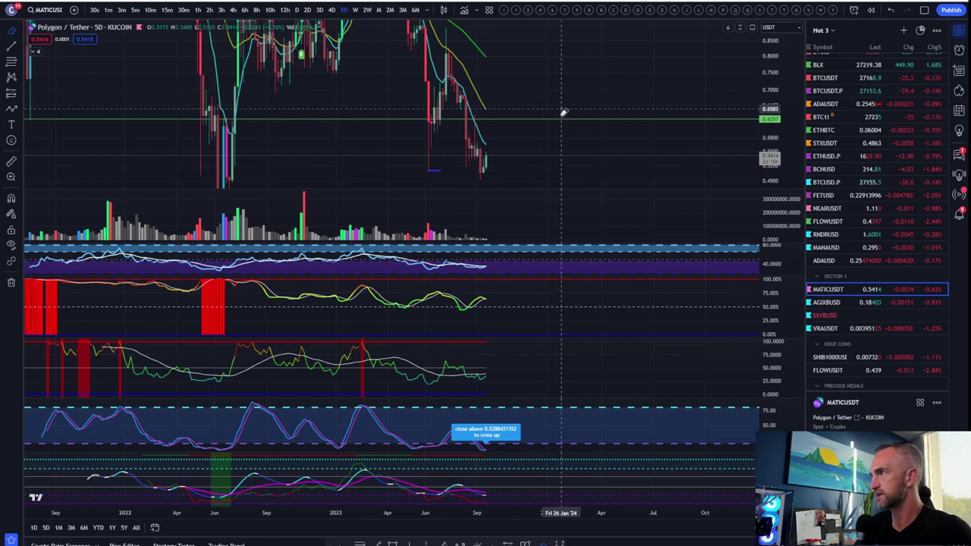
pyautogui.moveTo(776, 103); pyautogui.dragTo(775, 125)
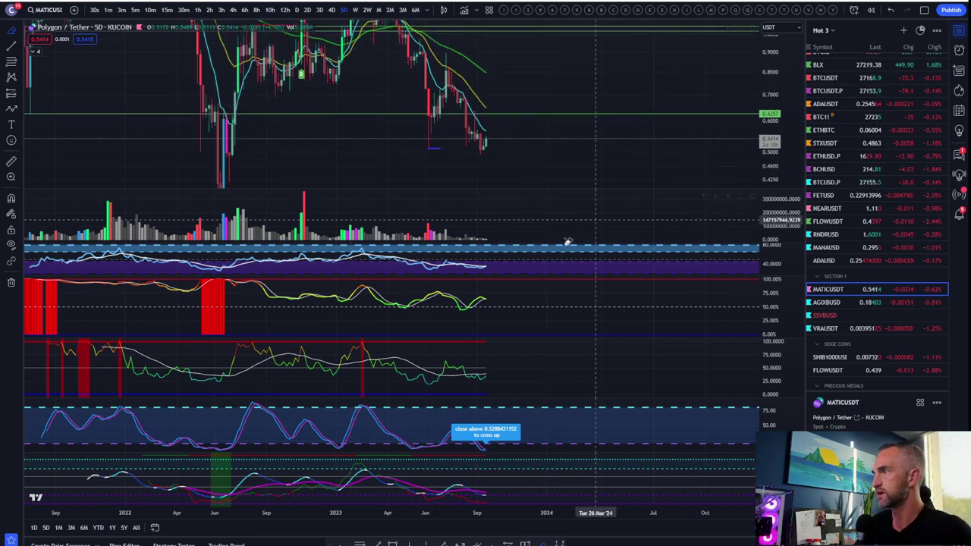
pyautogui.click(727, 197)
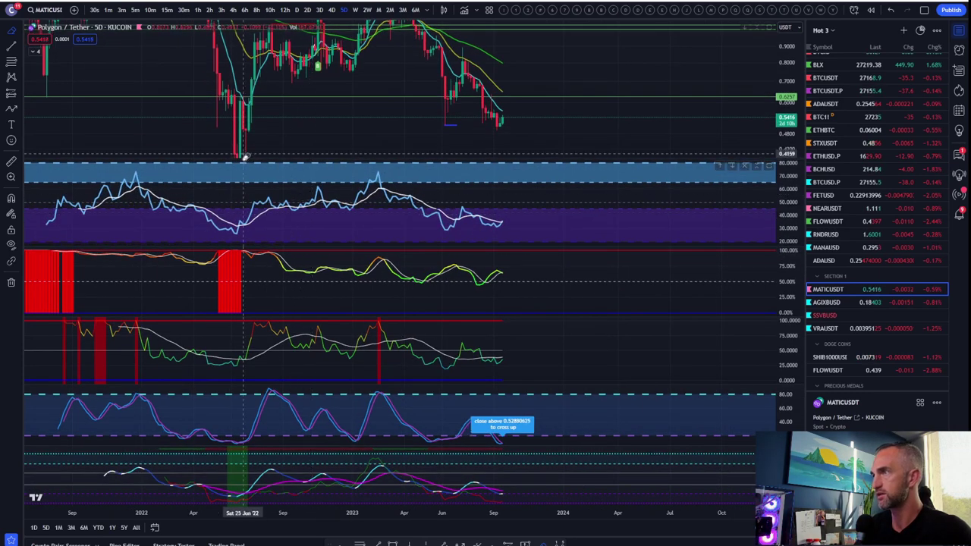
# Step: Examine the 5-day MATICUSDT history, comparing the June 2022 low with the oscillators below it
pyautogui.scroll(-5, 645, 102)
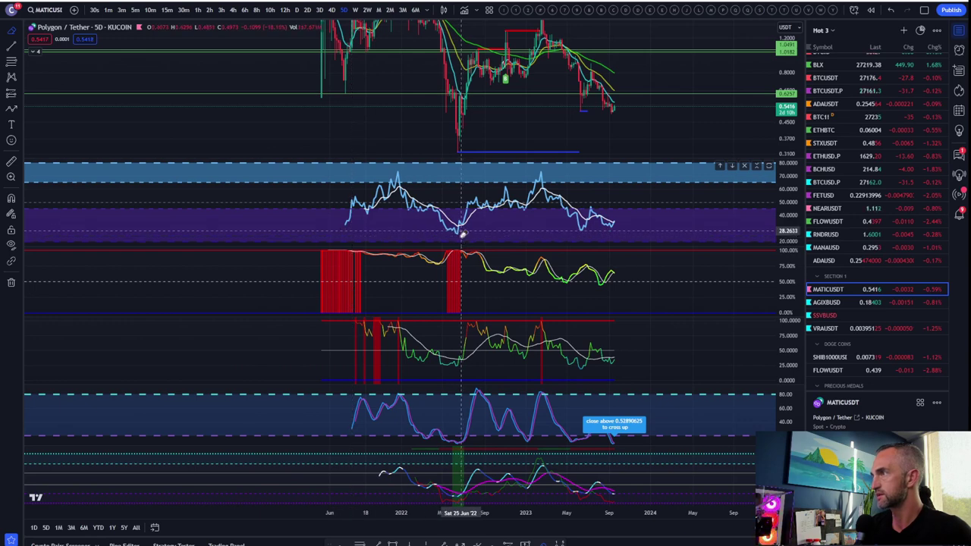
pyautogui.scroll(2, 462, 231)
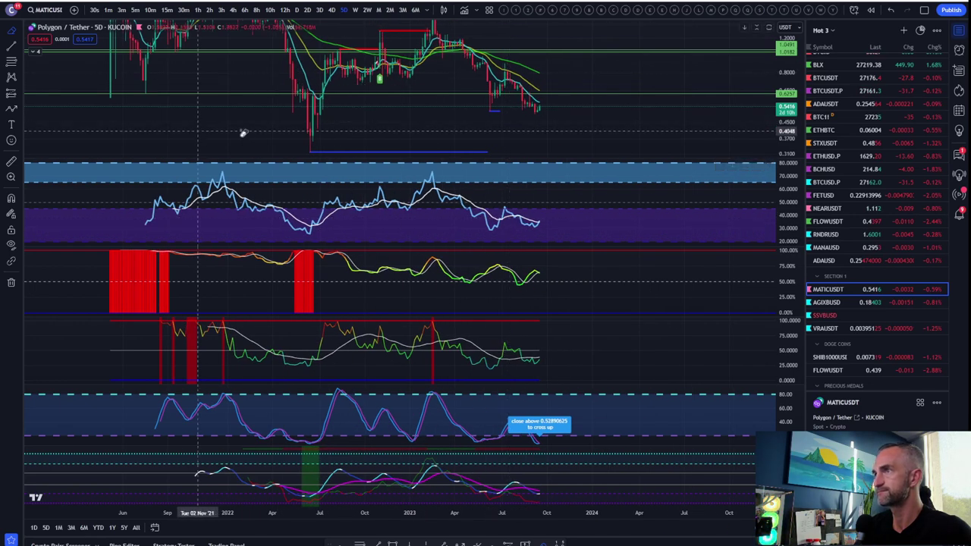
pyautogui.scroll(-2, 595, 119)
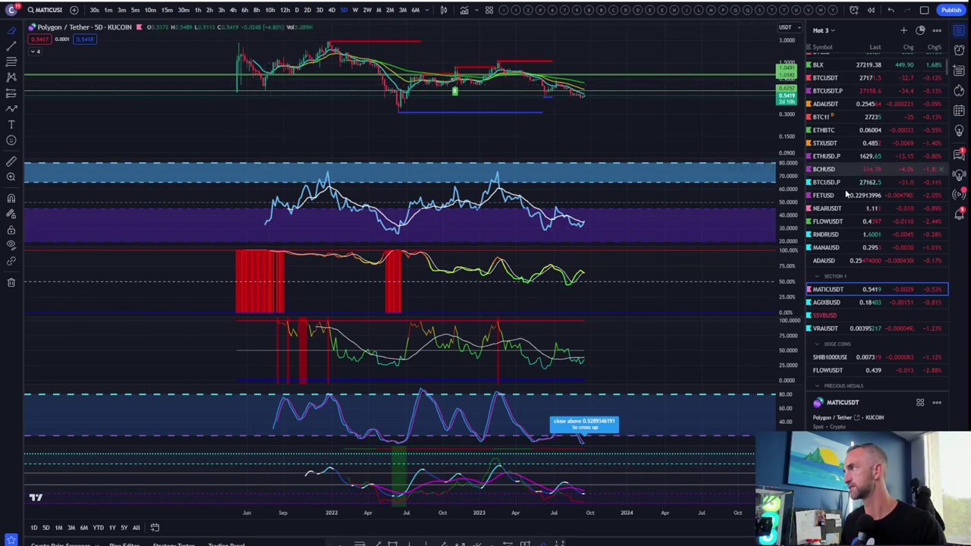
# Step: Search the symbols for MATIC, locate Binance's MATICUSDT in the watchlist and open its chart
pyautogui.click(904, 31)
pyautogui.write('MATIC')
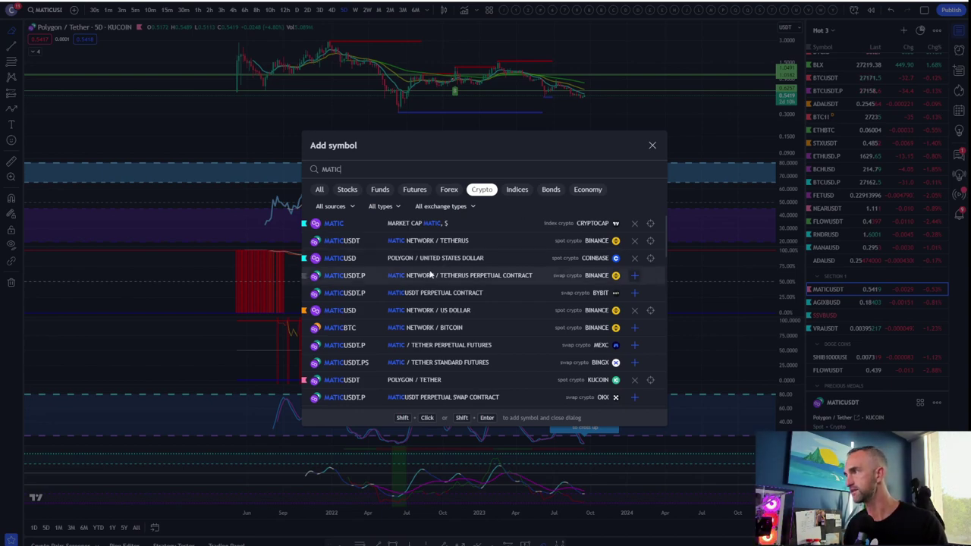
pyautogui.click(446, 247)
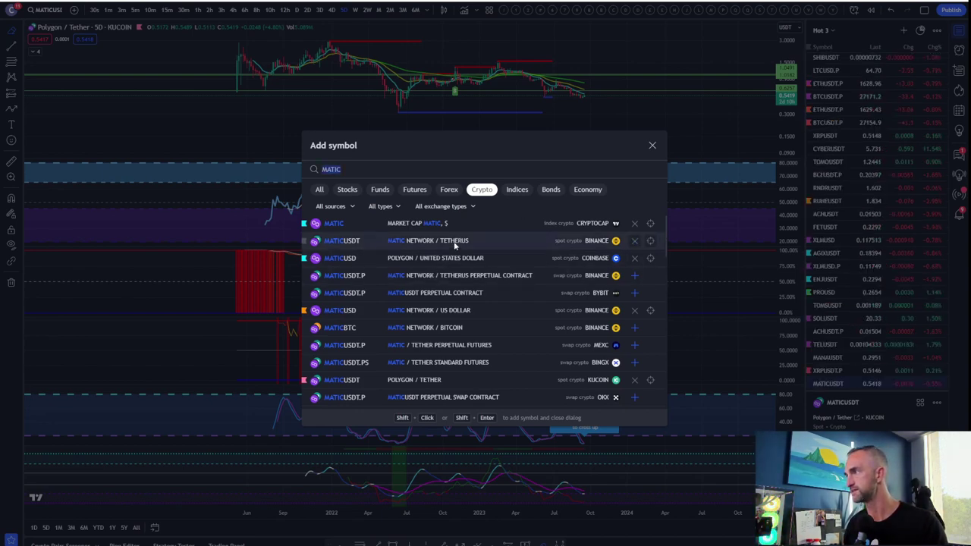
pyautogui.click(652, 145)
pyautogui.click(829, 385)
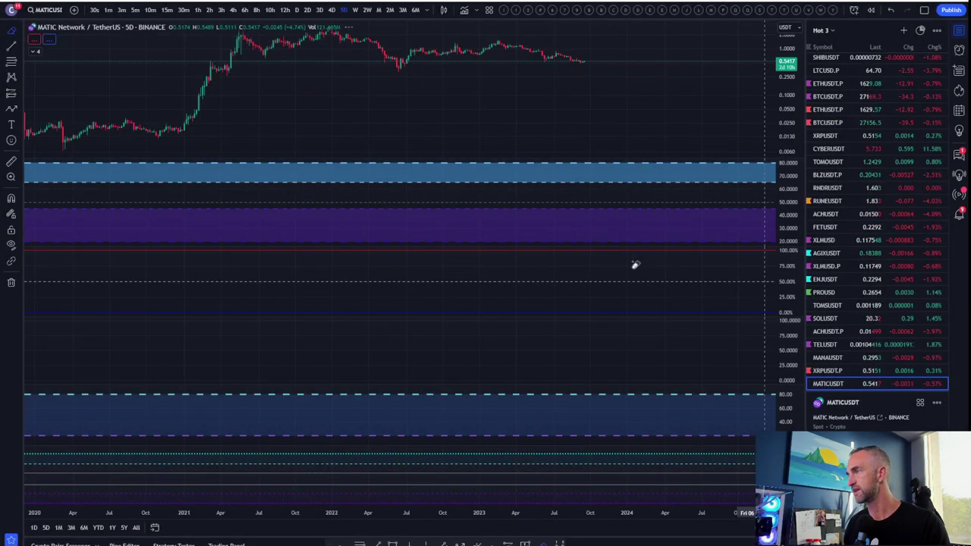
# Step: Examine the Binance MATICUSDT price pane at full size, around the green 0.3828 level and the 2022 low
pyautogui.doubleClick(453, 119)
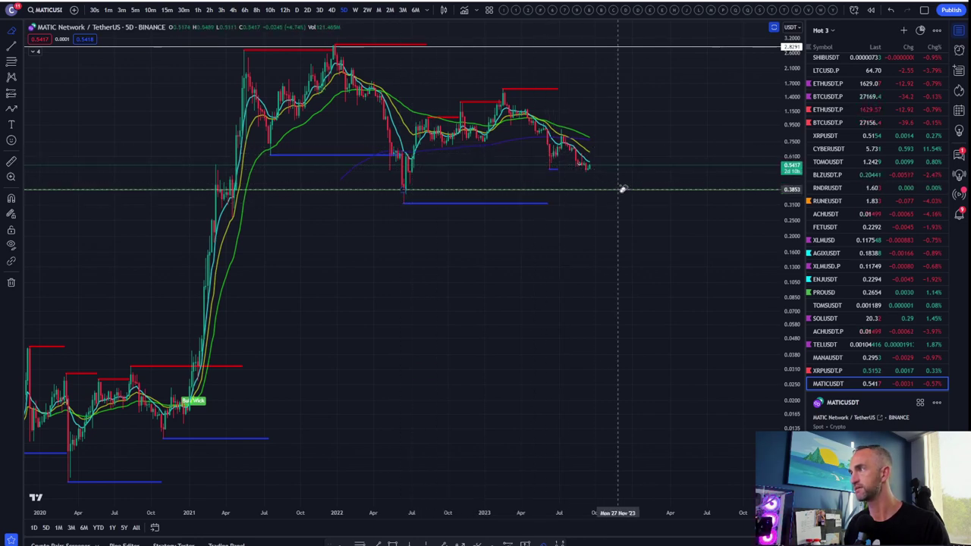
pyautogui.scroll(3, 487, 164)
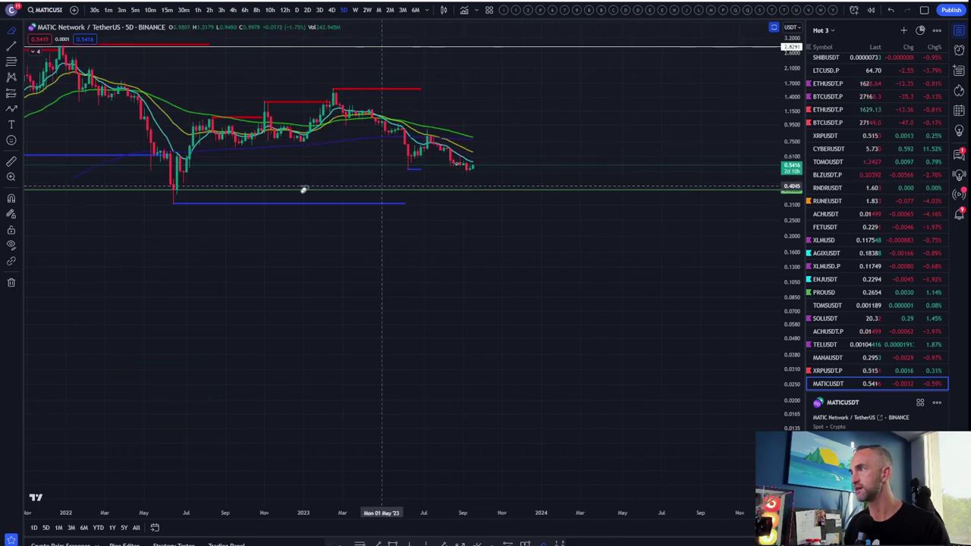
pyautogui.hscroll(-3, 705, 251)
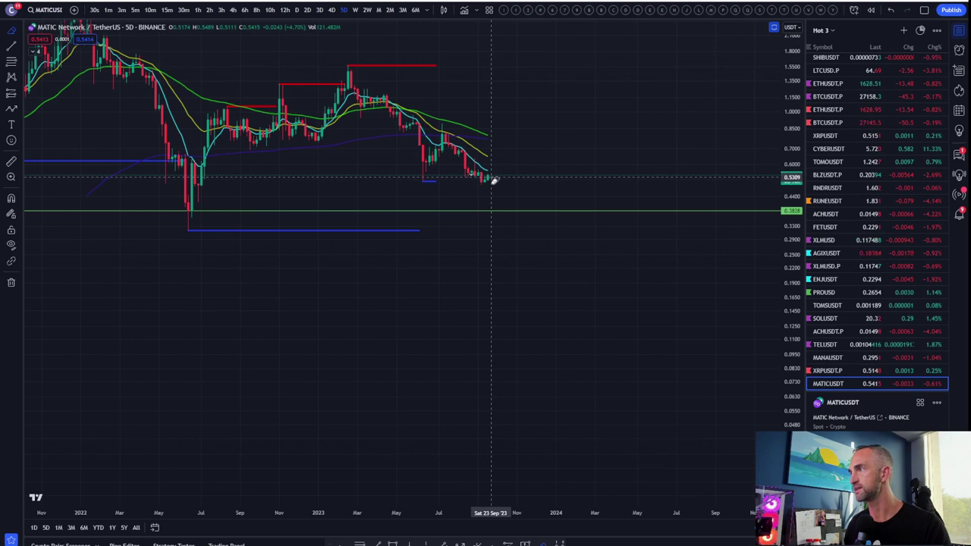
pyautogui.moveTo(471, 173); pyautogui.dragTo(506, 50)
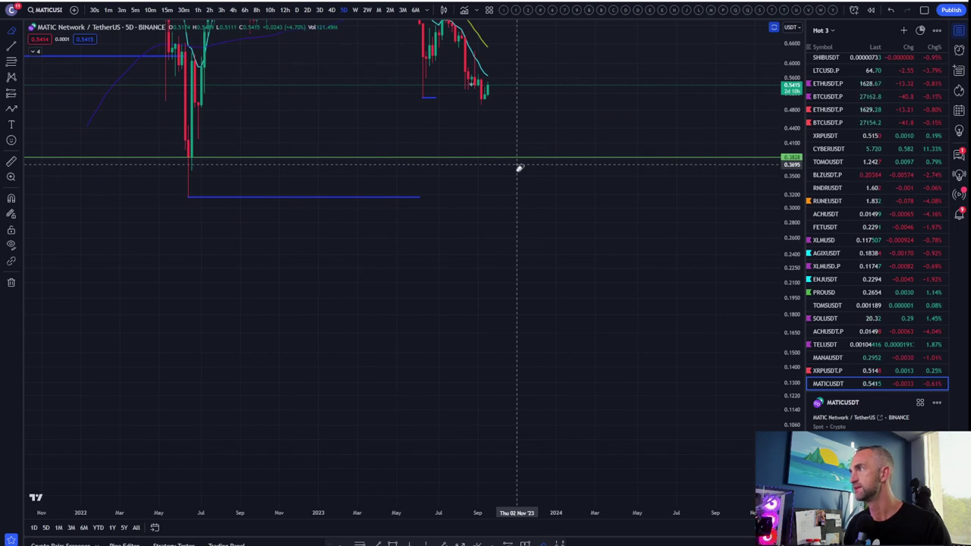
pyautogui.hscroll(-3, 637, 95)
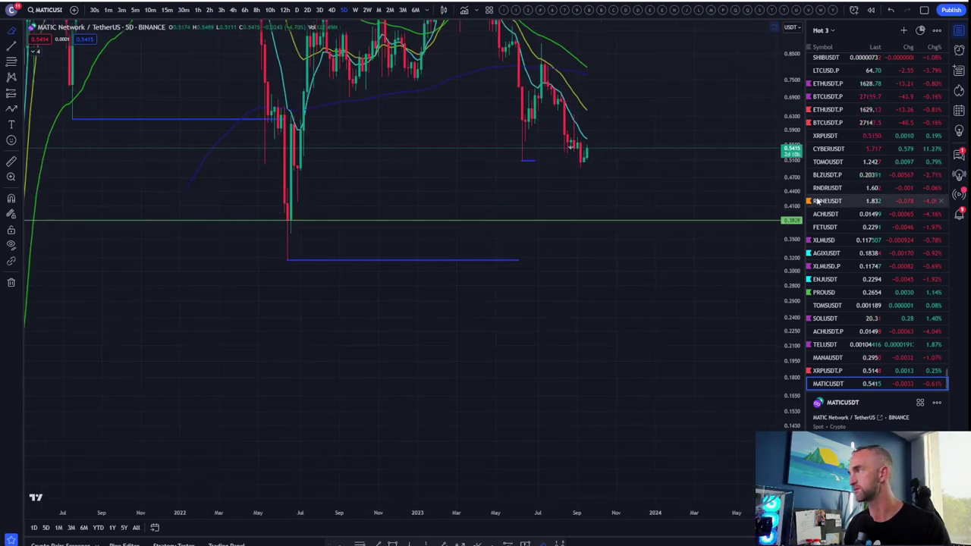
# Step: Open the TOMOUSDT chart on the 5-day timeframe and view its whole price history on a compressed price scale
pyautogui.click(828, 162)
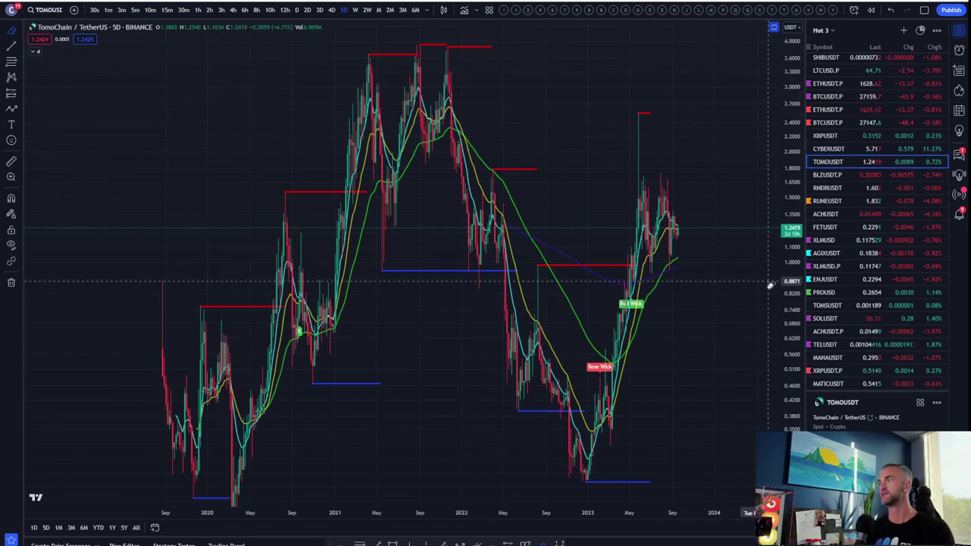
pyautogui.moveTo(789, 265); pyautogui.dragTo(590, 339)
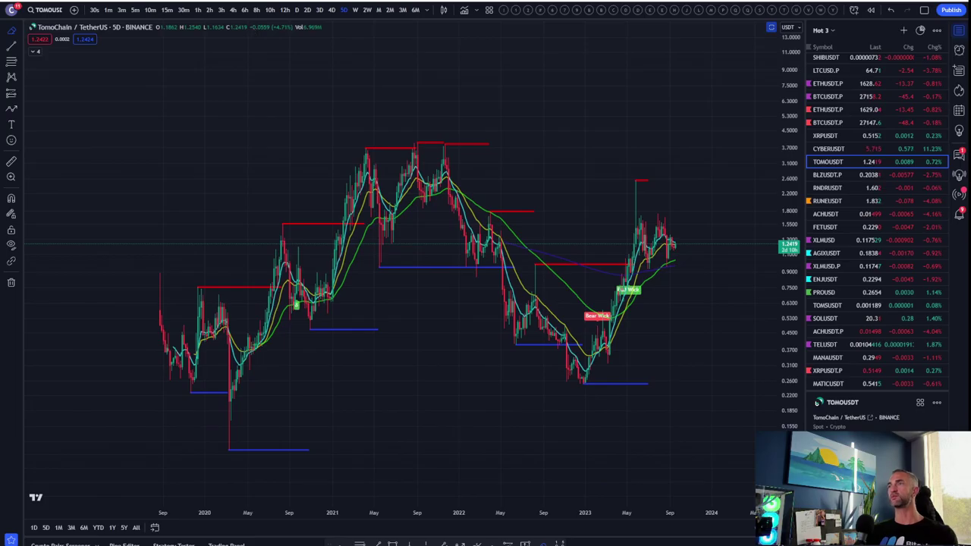
# Step: Open the CoinMarketCap website in a new browser tab
pyautogui.hotkey('ctrl', 't')
pyautogui.write('tomo')
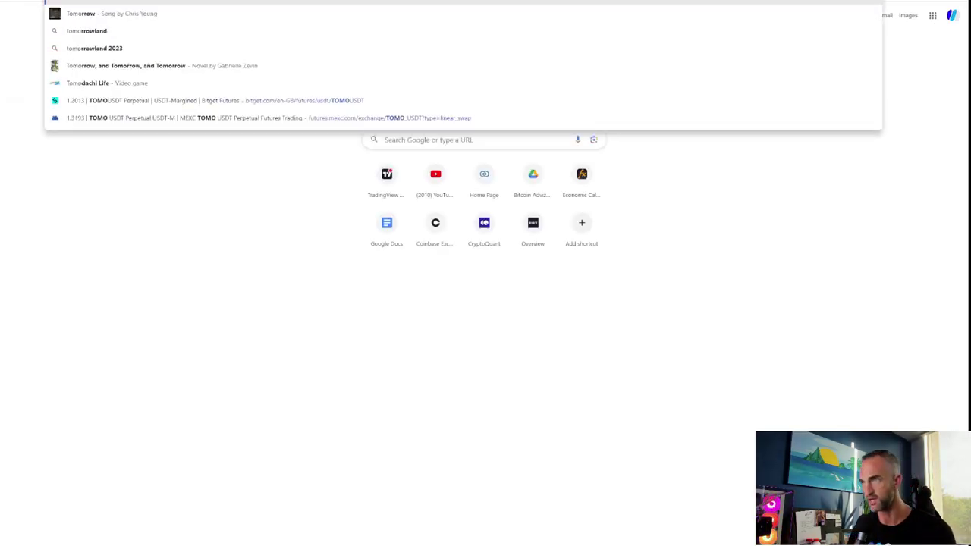
pyautogui.press('BackSpace')
pyautogui.press('BackSpace')
pyautogui.press('BackSpace')
pyautogui.press('BackSpace')
pyautogui.write('coin')
pyautogui.press('Return')
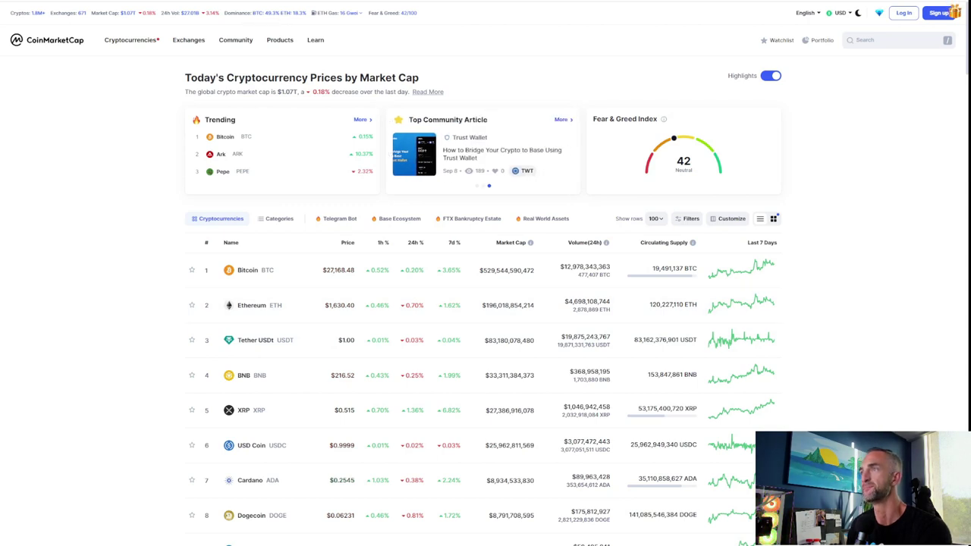
# Step: Search CoinMarketCap for "tomo" and open the TomoChain coin page
pyautogui.click(876, 41)
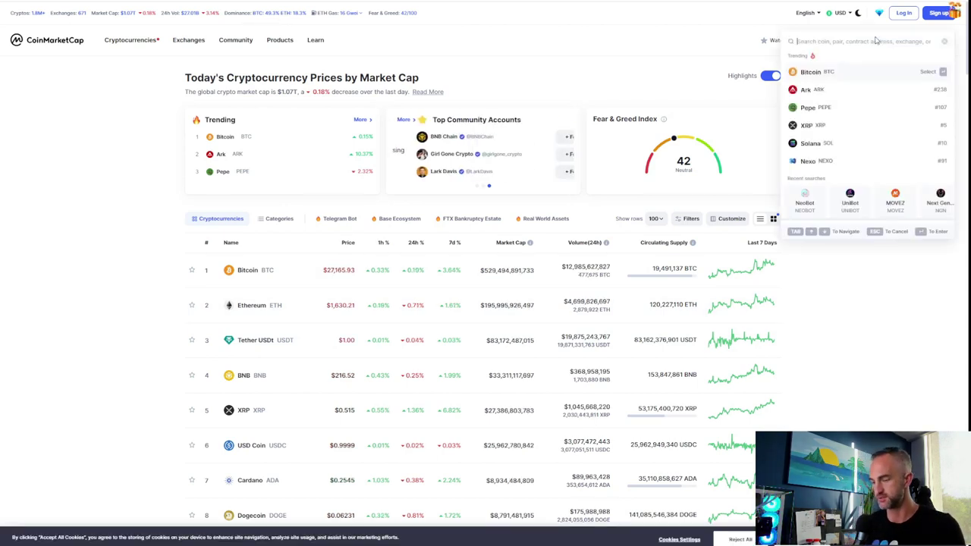
pyautogui.write('tomo')
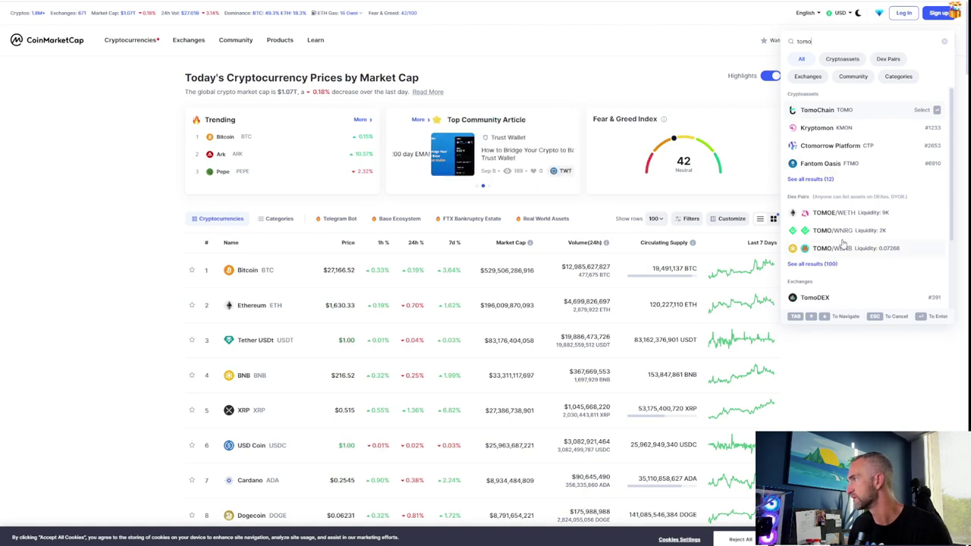
pyautogui.click(833, 113)
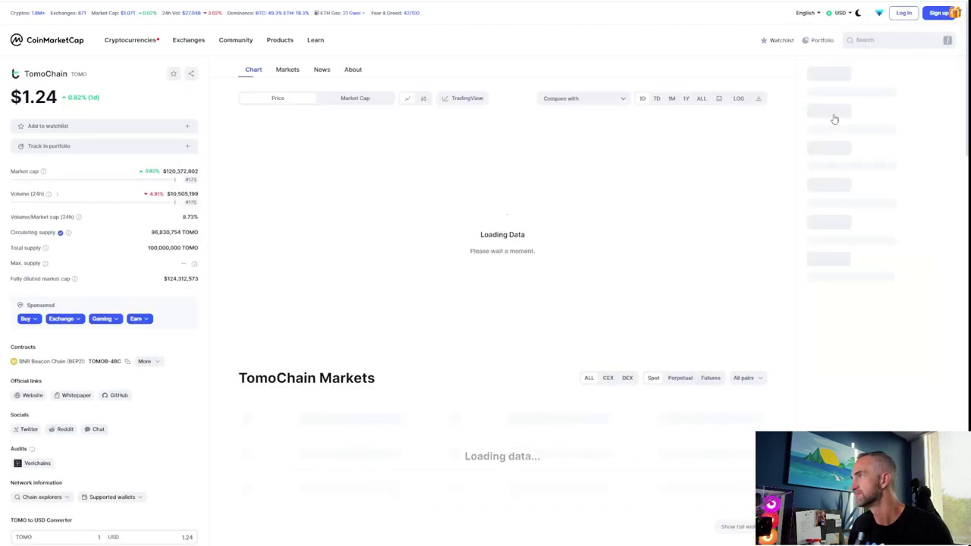
# Step: Review TomoChain's market cap, supply, exchange listings, About section and team on its coin page
pyautogui.scroll(-3, 209, 192)
pyautogui.scroll(3, 213, 73)
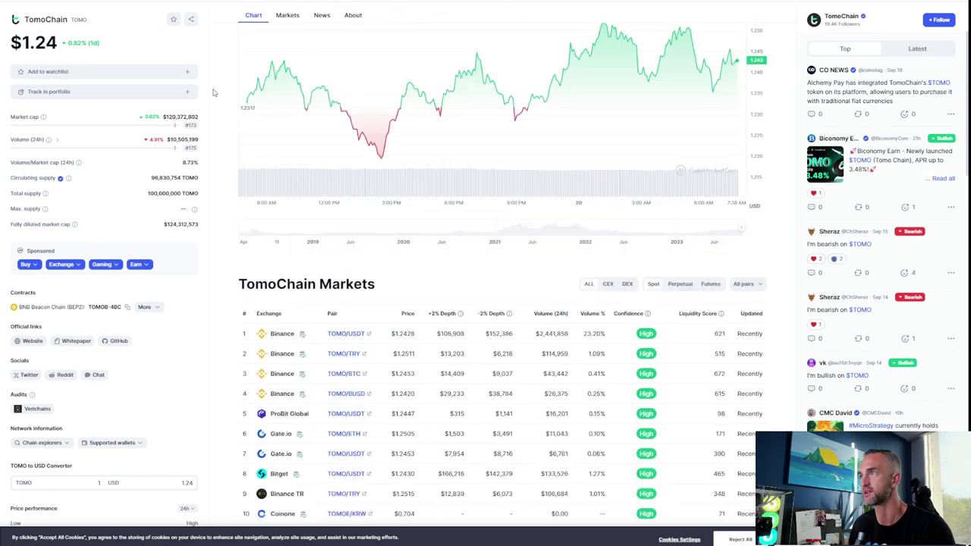
pyautogui.moveTo(182, 53)
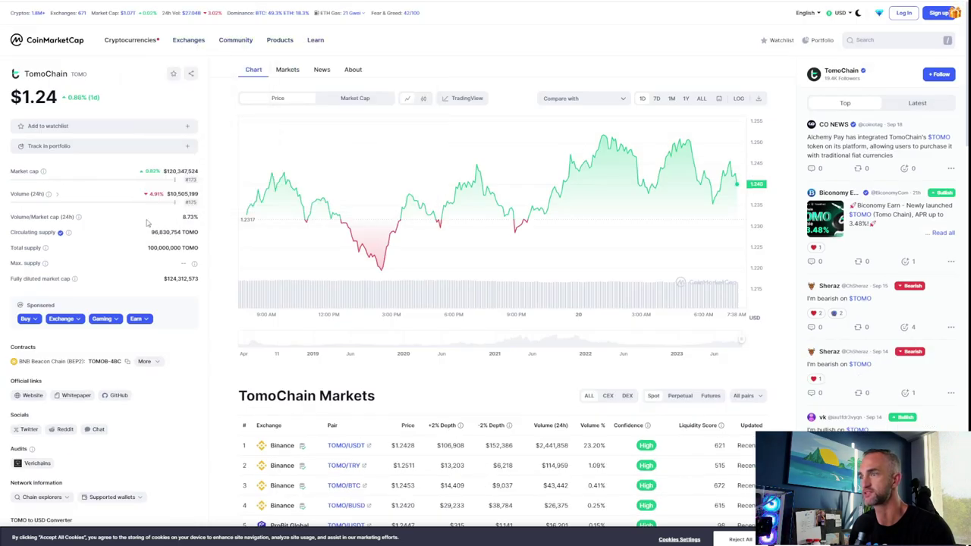
pyautogui.scroll(-2, 151, 228)
pyautogui.scroll(-7, 403, 325)
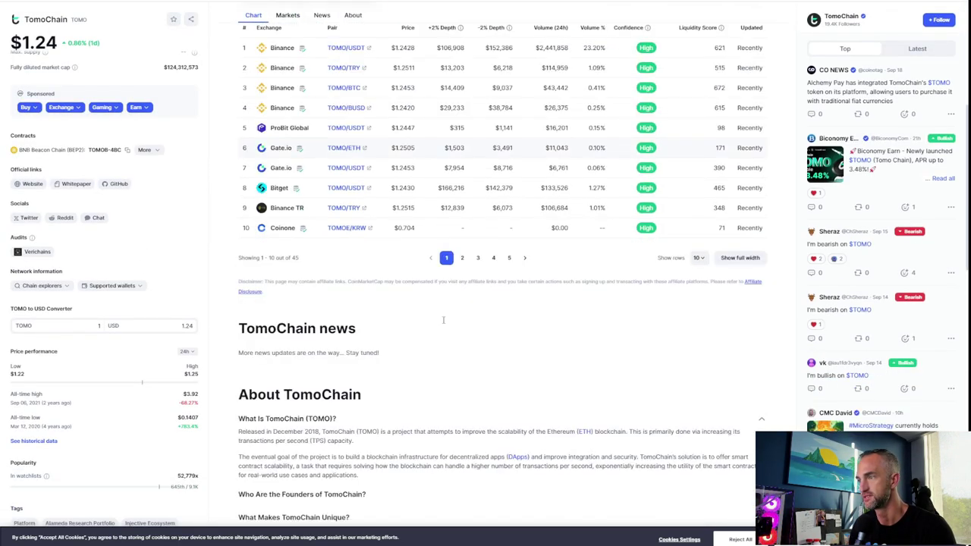
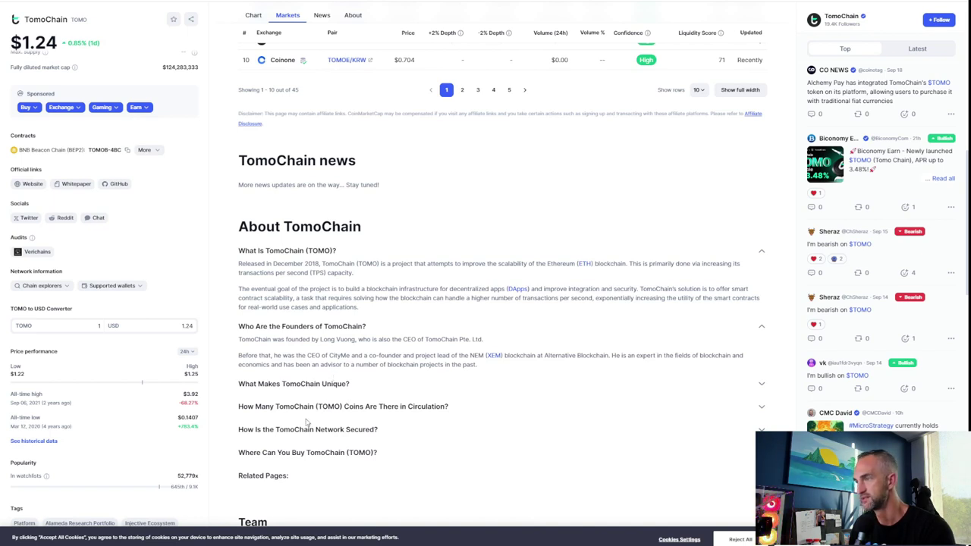
pyautogui.scroll(-2, 305, 397)
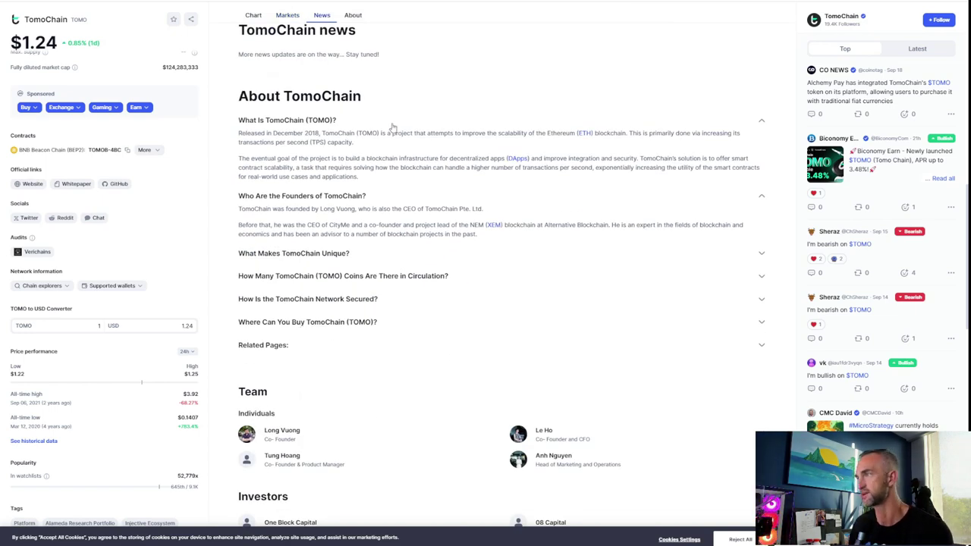
pyautogui.scroll(3, 356, 183)
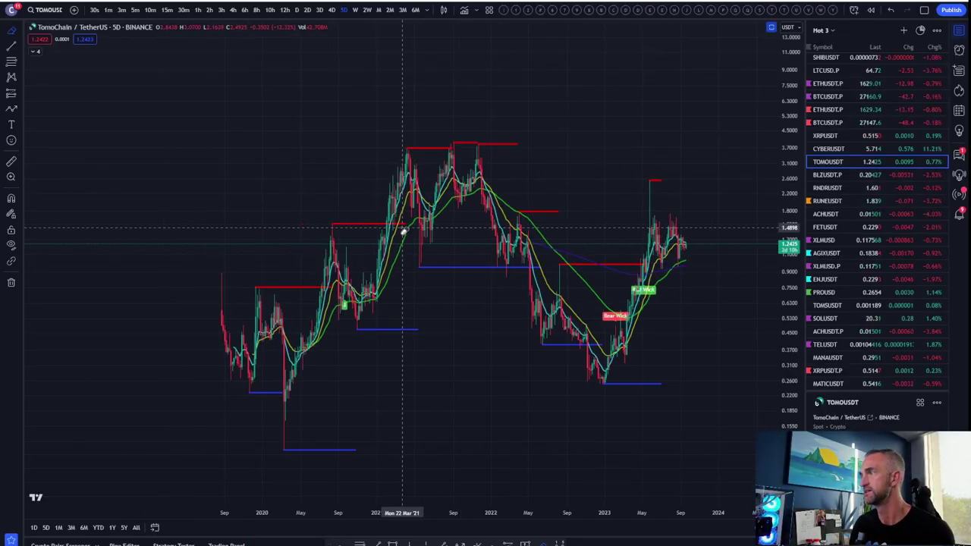
# Step: Draw a trend line on the TOMOUSDT chart from the 1 January 2023 low at 0.2536 to 1.7499, and move it ahead of the current price
pyautogui.scroll(5, 403, 232)
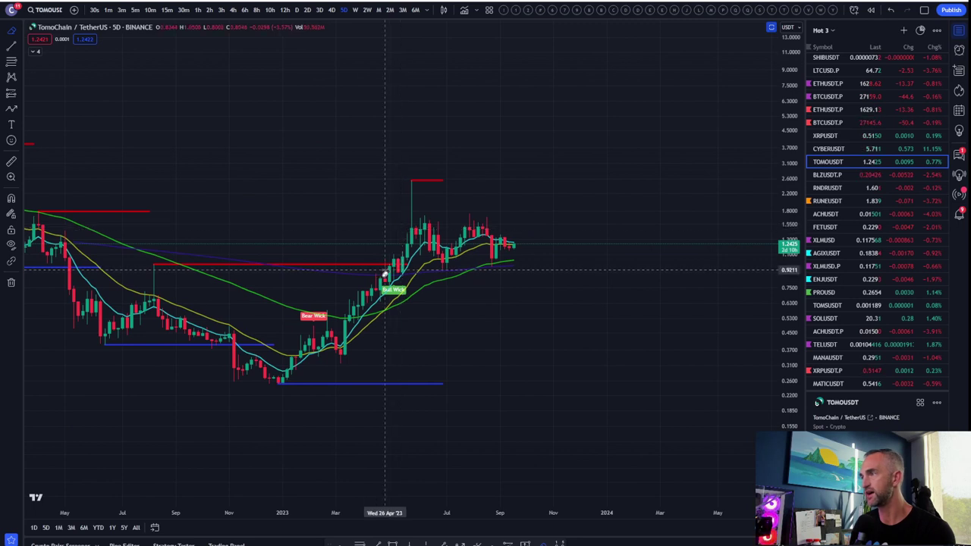
pyautogui.scroll(-2, 384, 271)
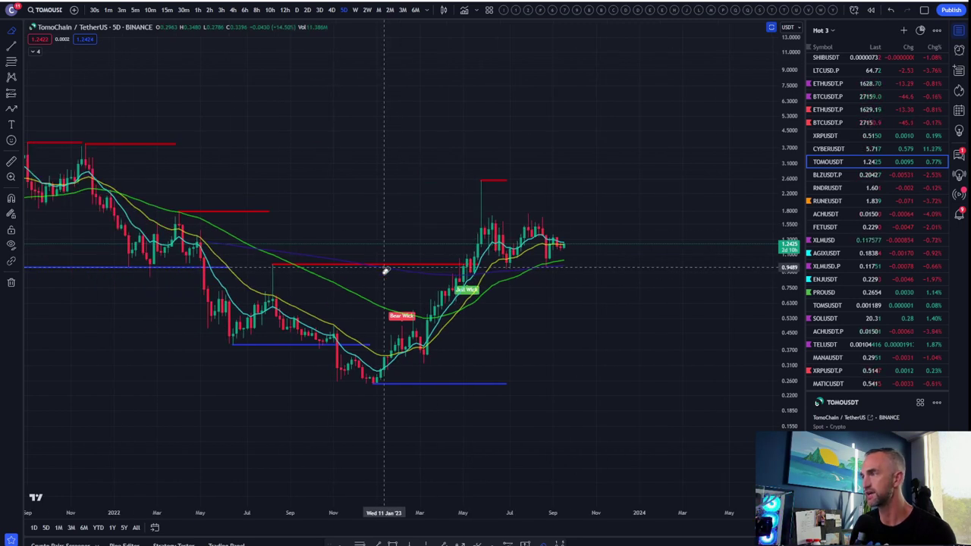
pyautogui.scroll(2, 385, 271)
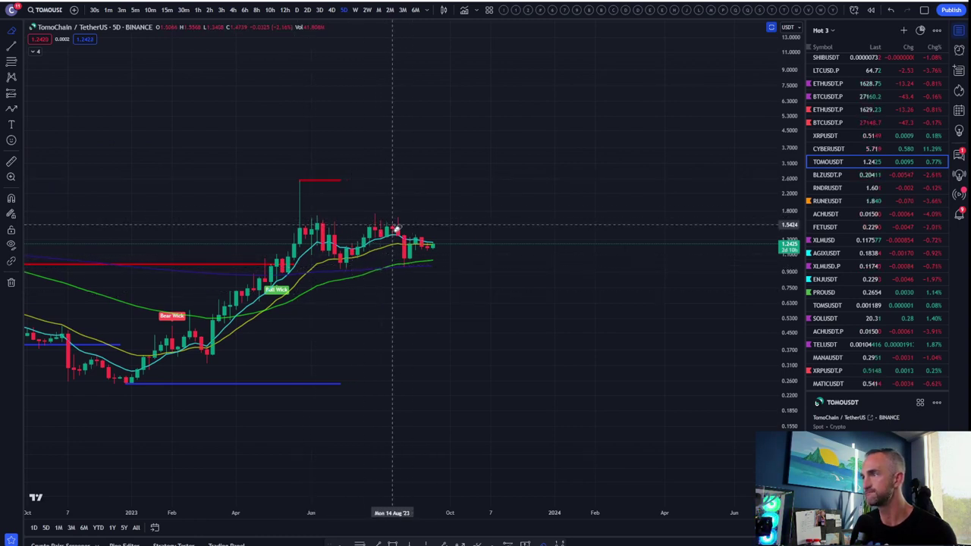
pyautogui.scroll(-3, 383, 284)
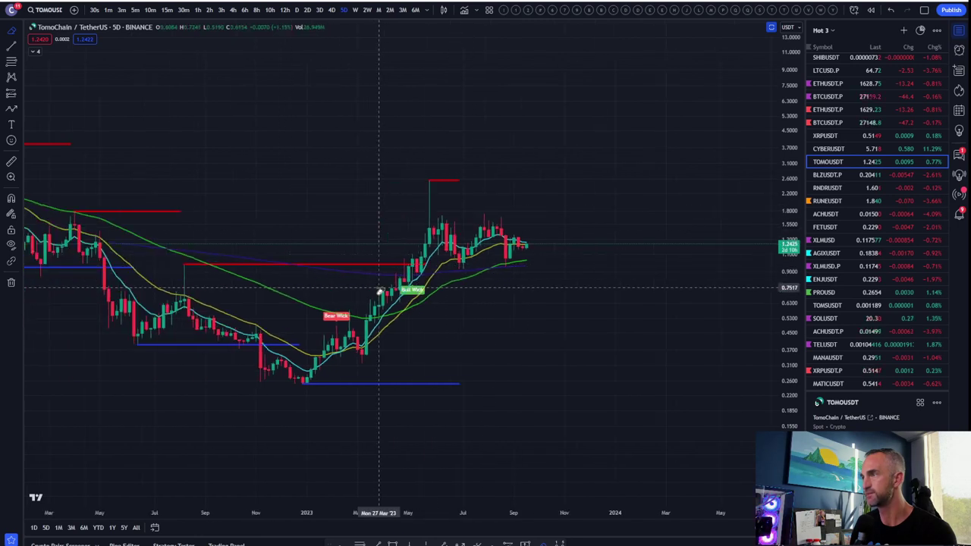
pyautogui.scroll(-2, 379, 292)
pyautogui.moveTo(776, 255); pyautogui.dragTo(782, 280)
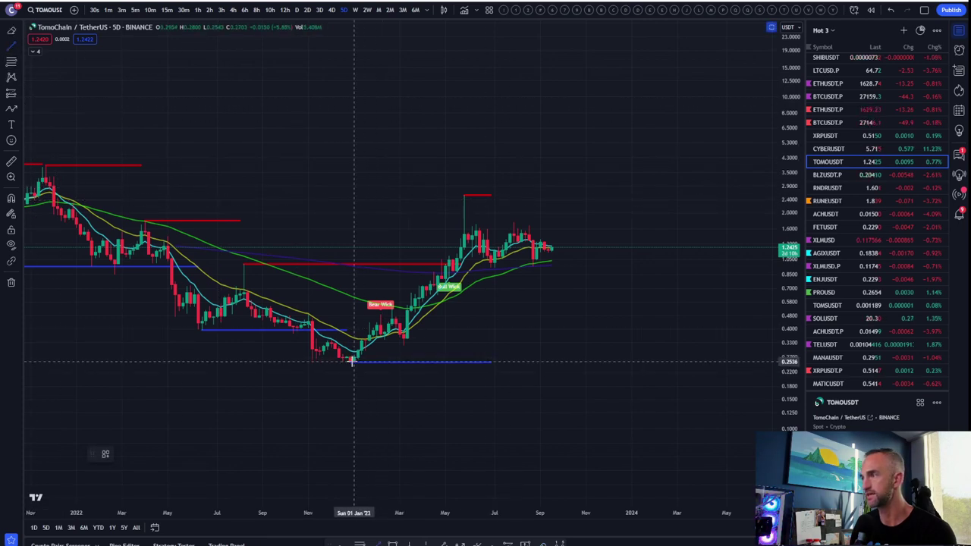
pyautogui.moveTo(351, 361); pyautogui.dragTo(475, 222)
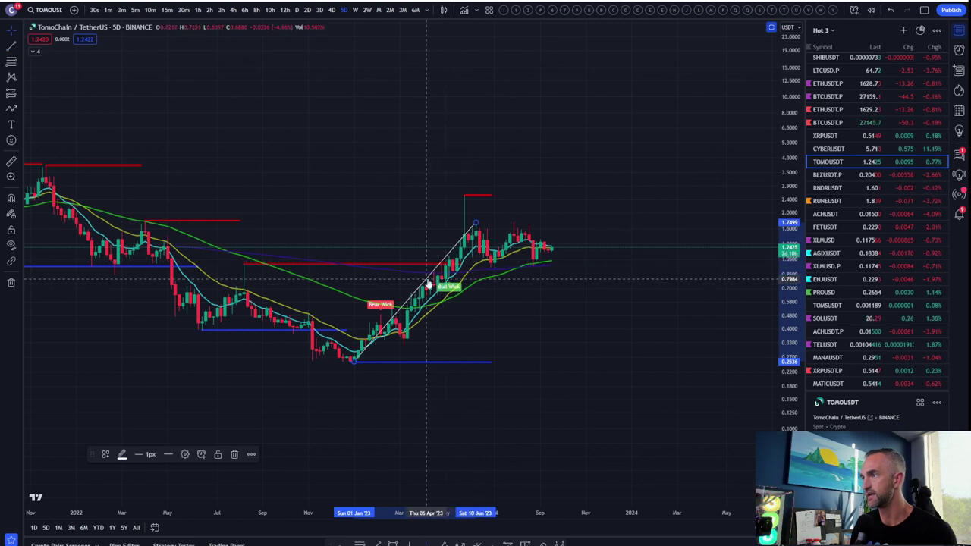
pyautogui.moveTo(428, 284); pyautogui.dragTo(649, 133)
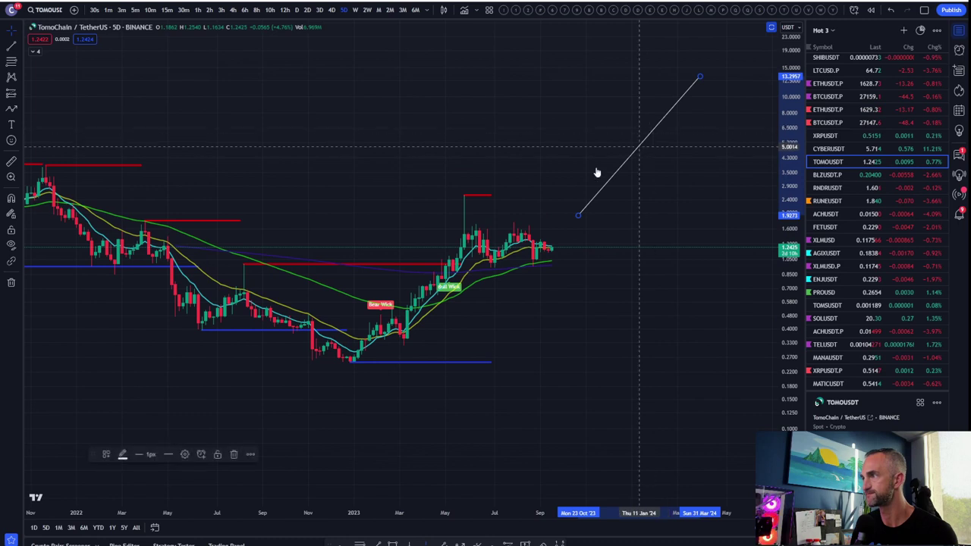
# Step: Add a horizontal line at about 1.55 on TOMOUSDT and move the projected trend line to start near it at 1.5698 in mid-September 2023
pyautogui.click(20, 46)
pyautogui.click(60, 145)
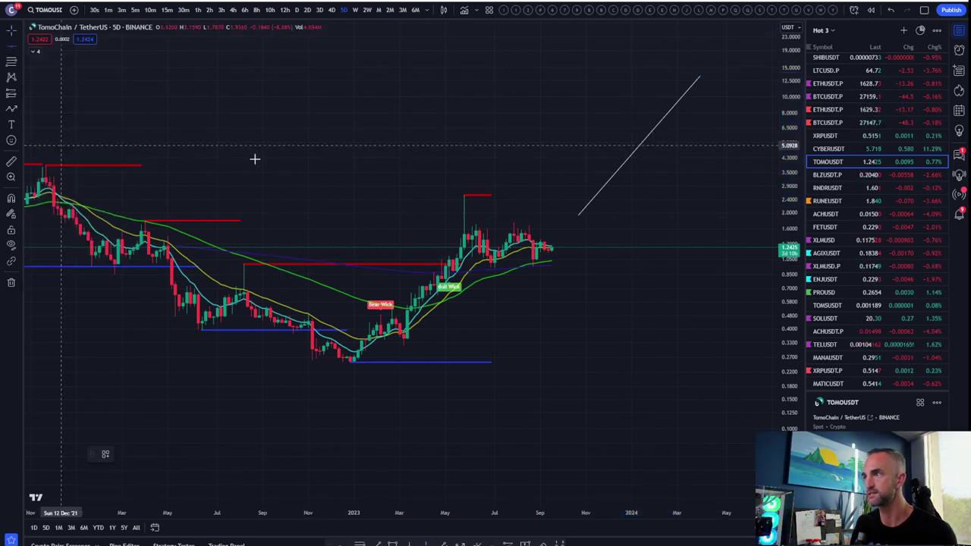
pyautogui.click(468, 231)
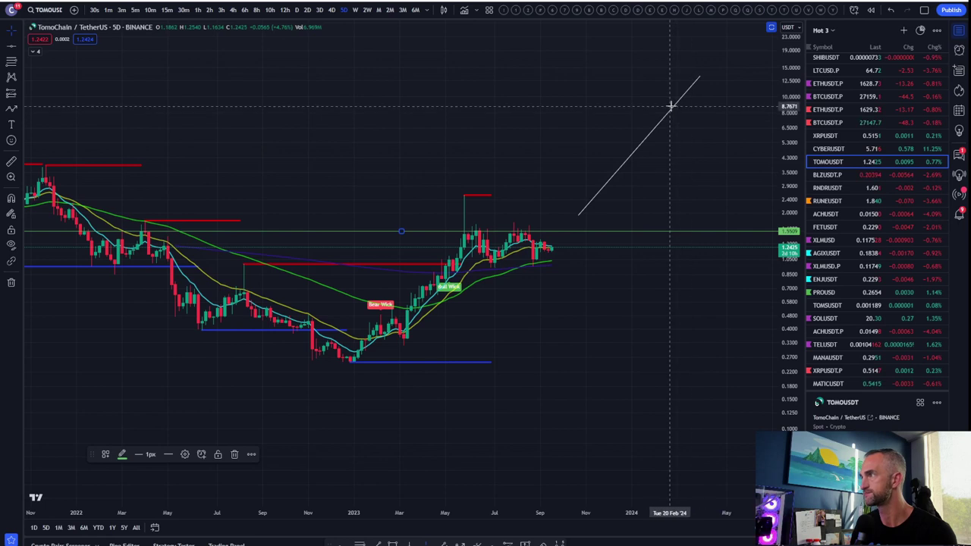
pyautogui.moveTo(675, 106); pyautogui.dragTo(630, 134)
# Step: Draw a Fibonacci retracement on TOMOUSDT from the October 2021 high at 3.9287 down to the 2023 low level at 0.2460
pyautogui.scroll(-10, 631, 131)
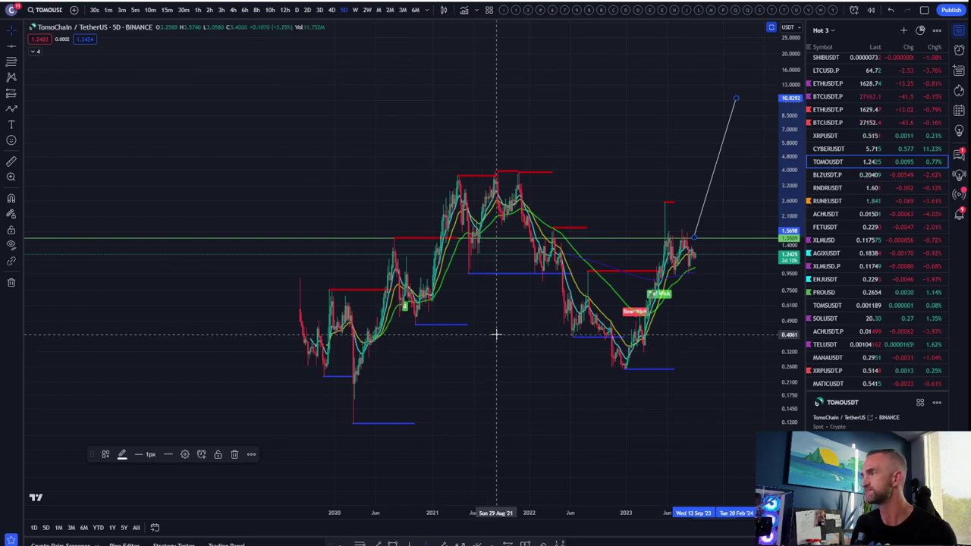
pyautogui.scroll(2, 497, 335)
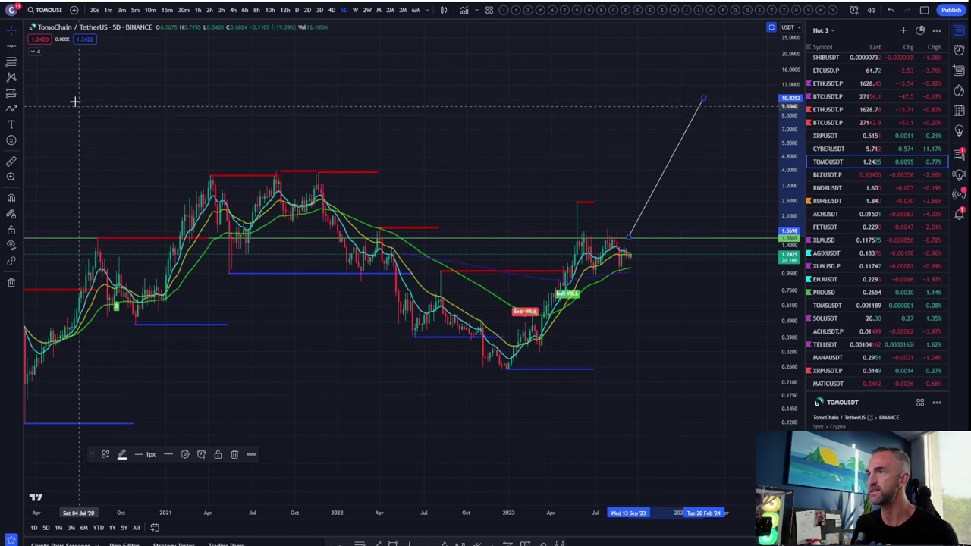
pyautogui.click(11, 61)
pyautogui.click(302, 171)
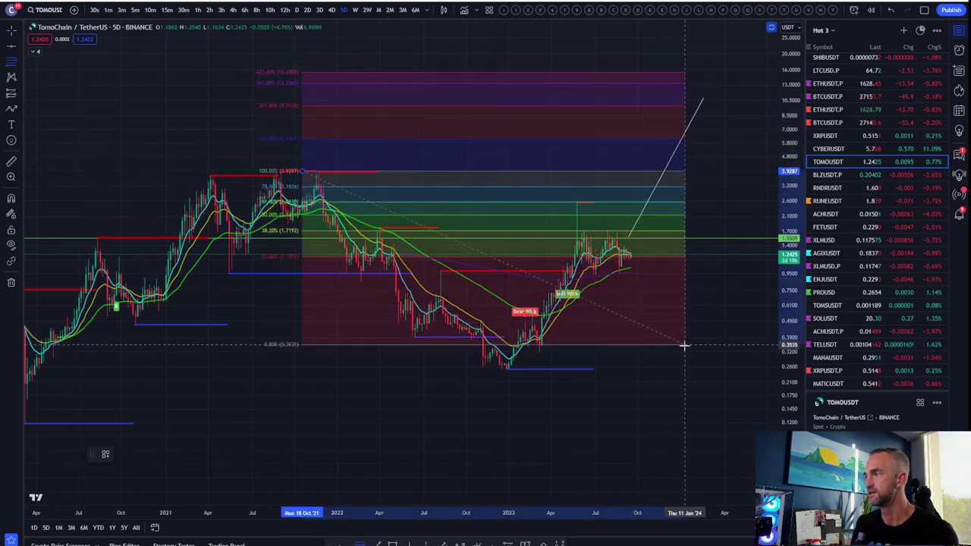
pyautogui.click(699, 369)
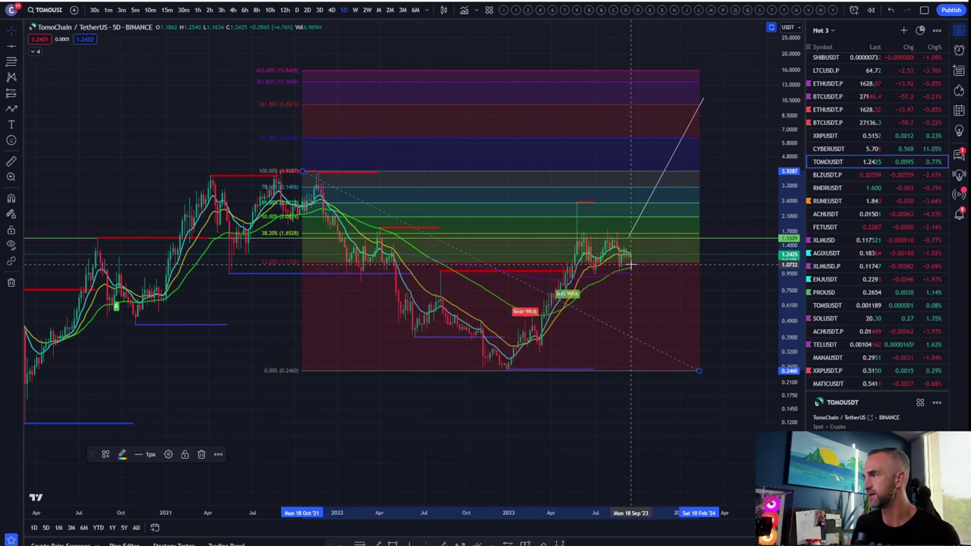
# Step: Examine the oscillators below the TOMOUSDT price pane, and return the price pane to full size
pyautogui.doubleClick(672, 386)
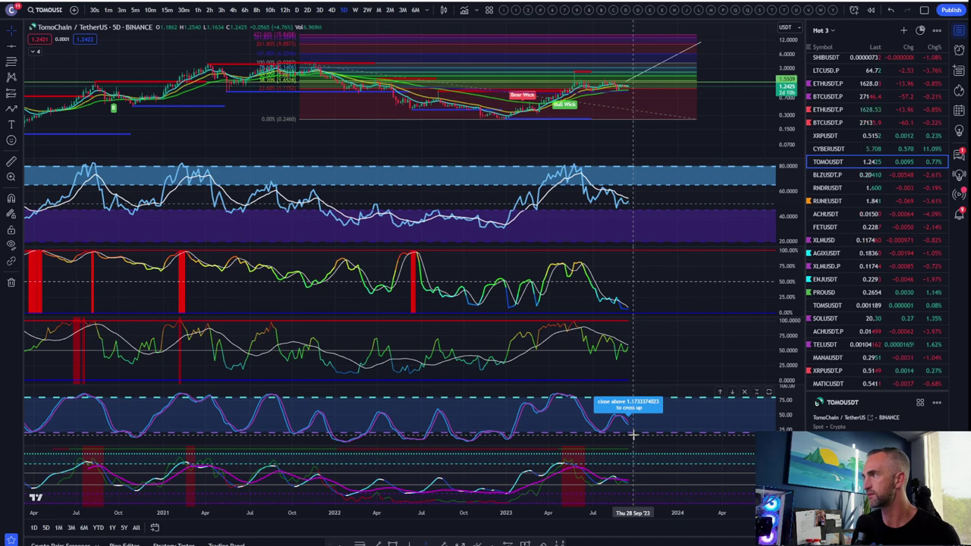
pyautogui.doubleClick(745, 113)
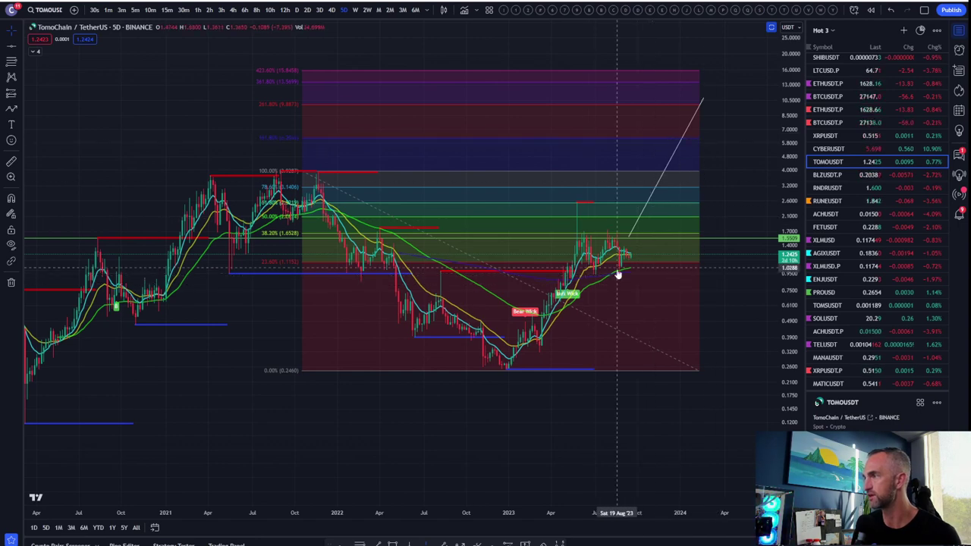
# Step: Open the RUNEUSDT chart on the daily timeframe and examine the August to September 2023 candles on a stretched price scale
pyautogui.click(834, 201)
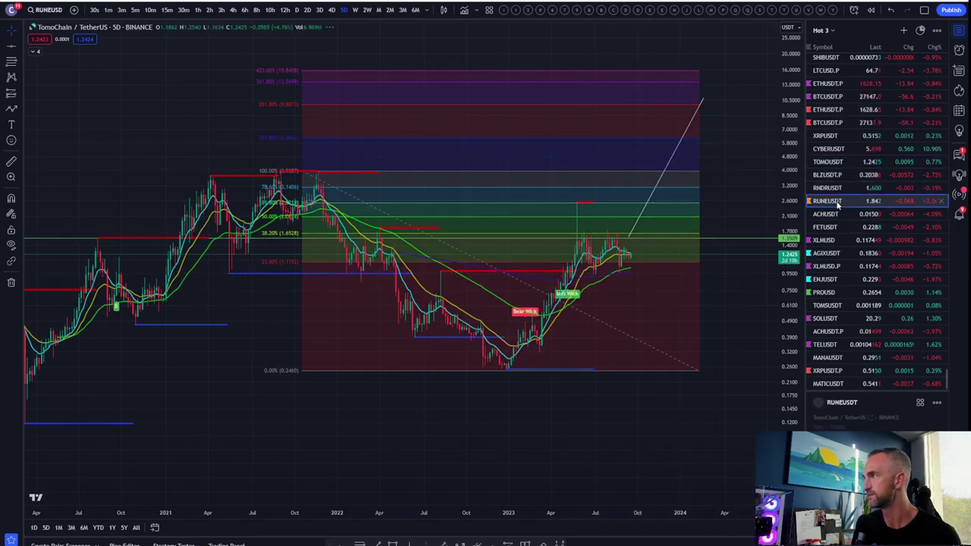
pyautogui.scroll(3, 635, 261)
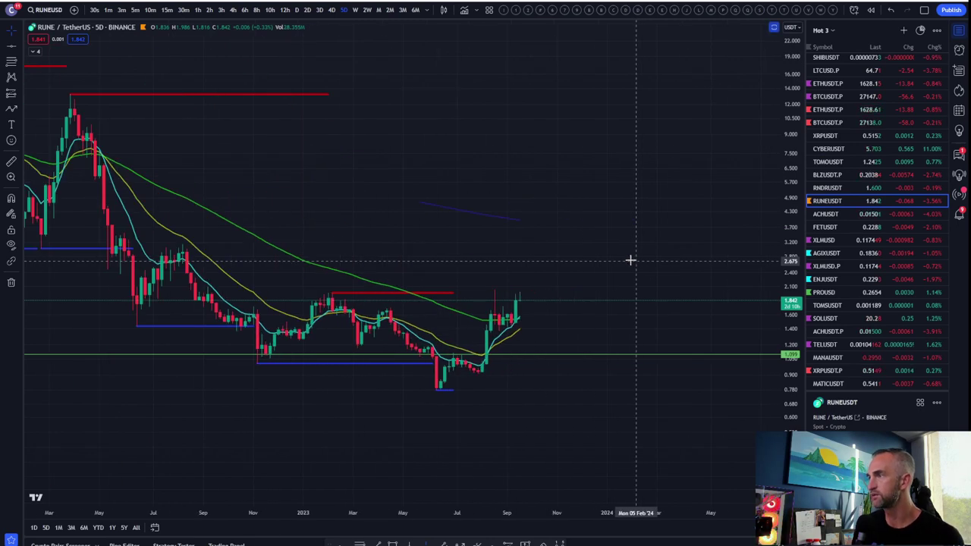
pyautogui.click(296, 10)
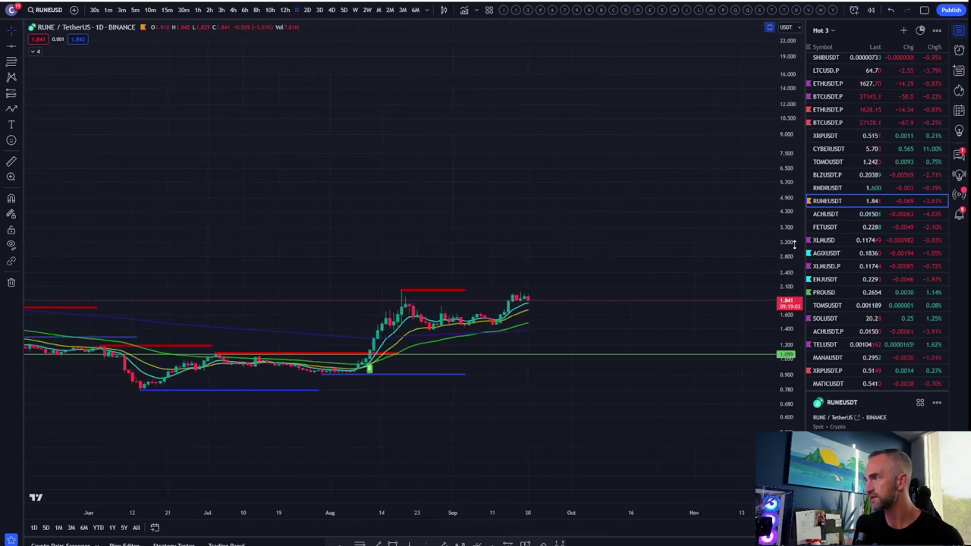
pyautogui.moveTo(794, 242); pyautogui.dragTo(794, 259)
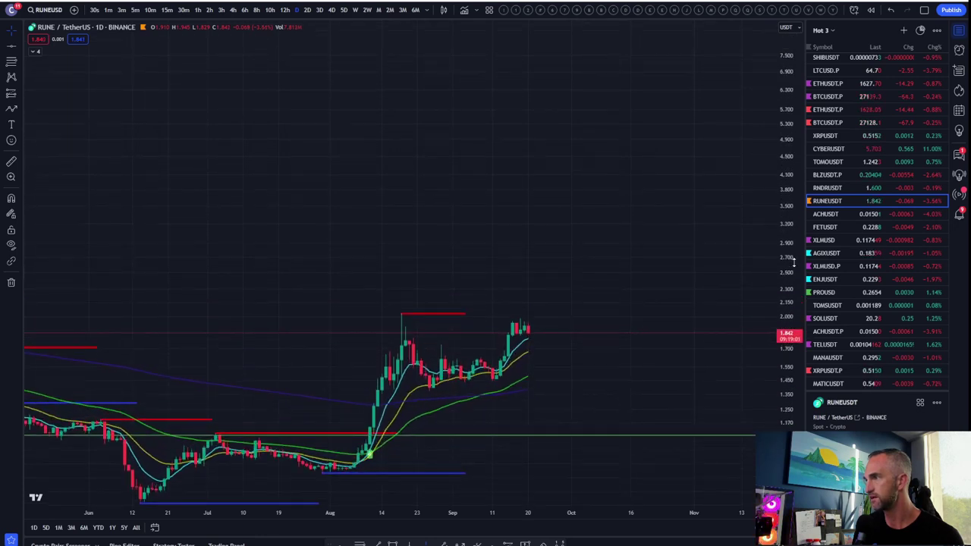
pyautogui.scroll(6, 571, 95)
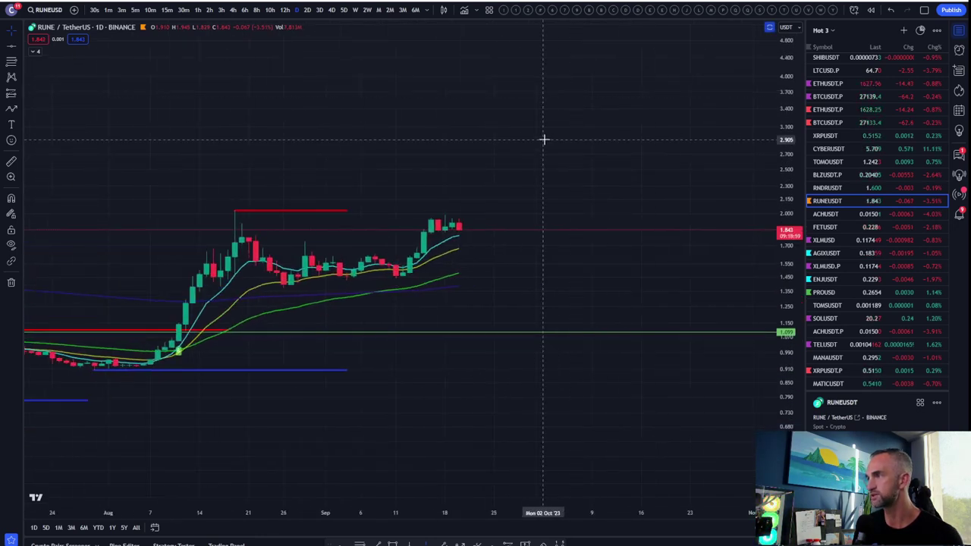
pyautogui.scroll(3, 772, 126)
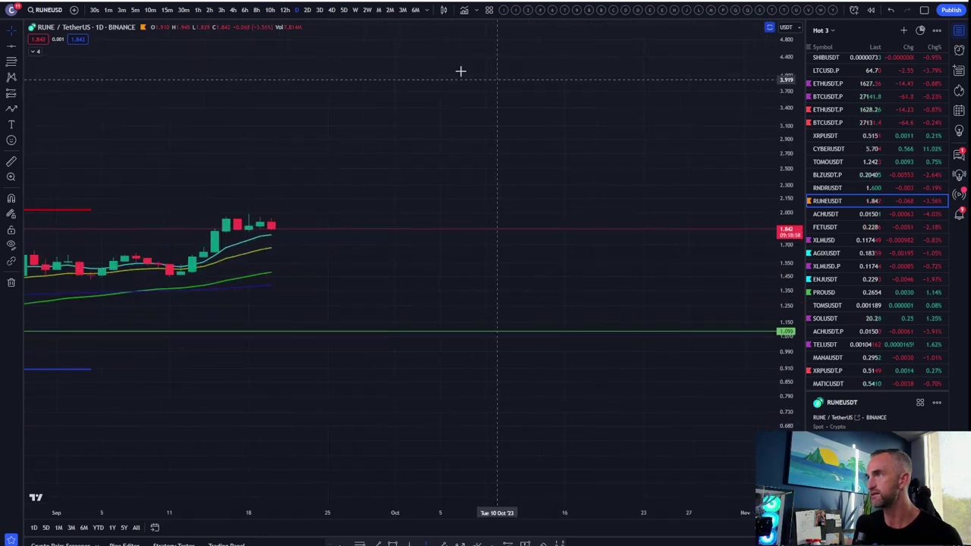
# Step: Examine RUNEUSDT on the 15-minute timeframe over the last few days, comparing price with the oscillators below
pyautogui.click(167, 10)
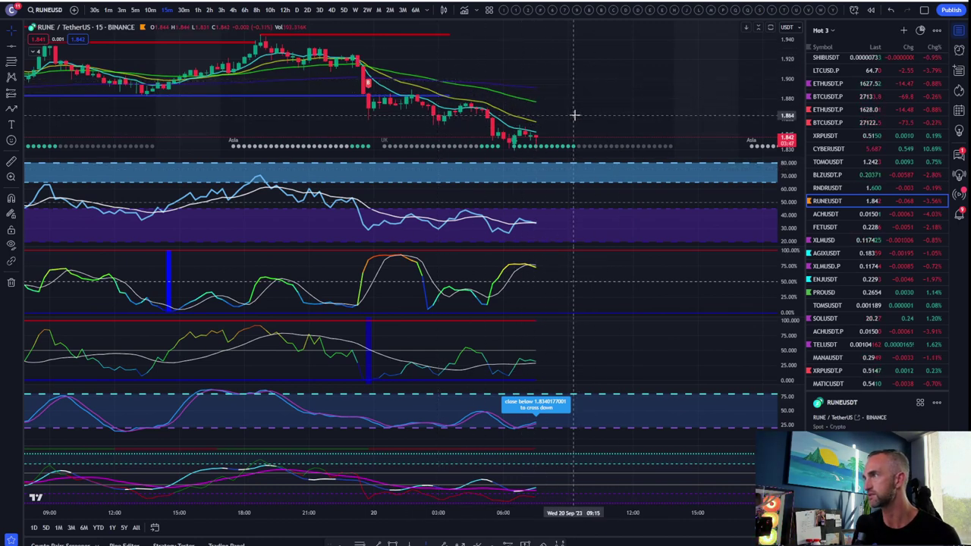
pyautogui.scroll(-3, 338, 254)
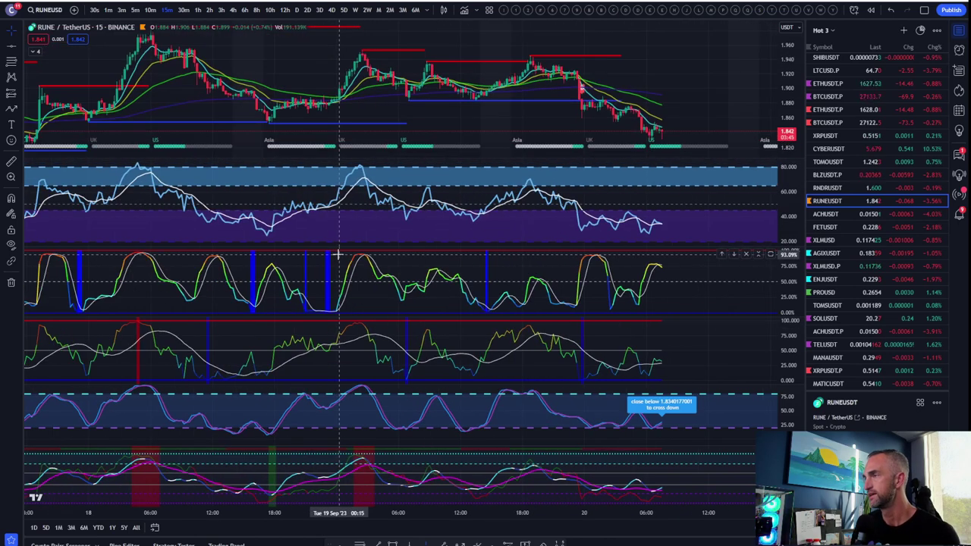
pyautogui.scroll(-3, 189, 129)
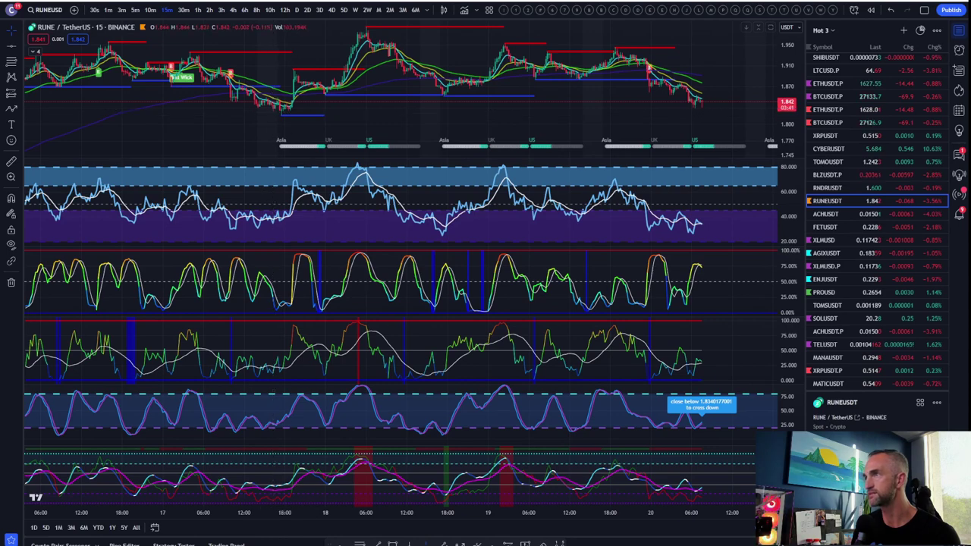
# Step: Switch RUNEUSDT to the daily timeframe and compare the early 2023 highs with the August to September 2023 rally
pyautogui.click(296, 9)
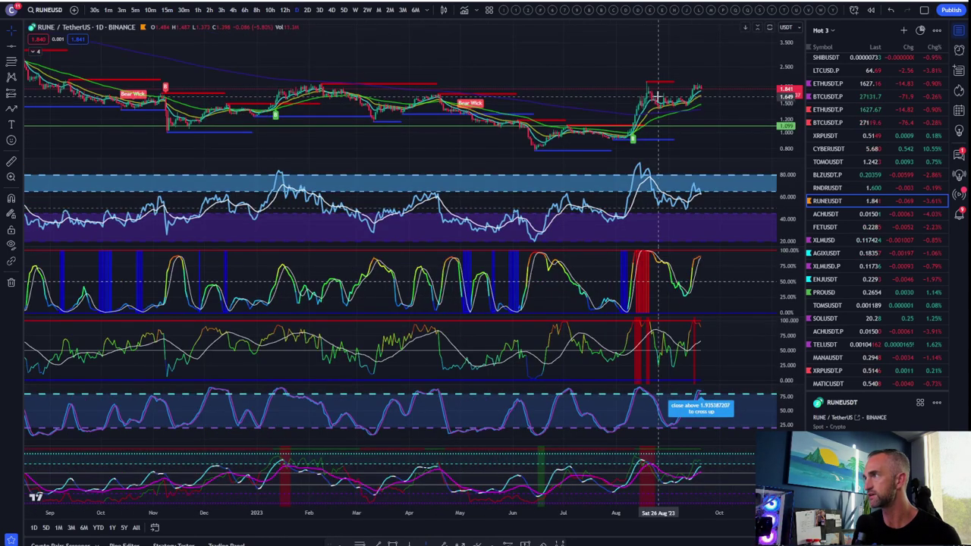
pyautogui.scroll(2, 585, 59)
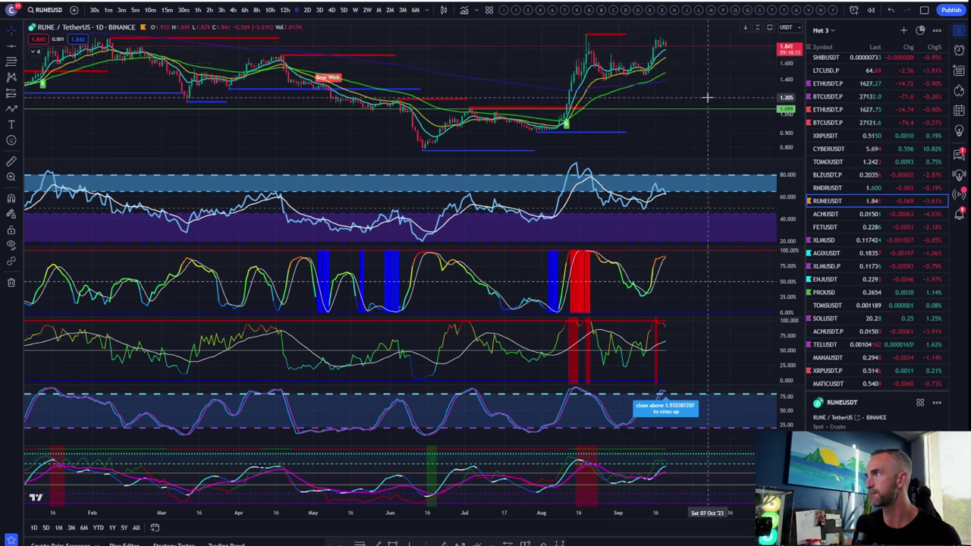
pyautogui.scroll(-2, 706, 97)
pyautogui.scroll(3, 707, 97)
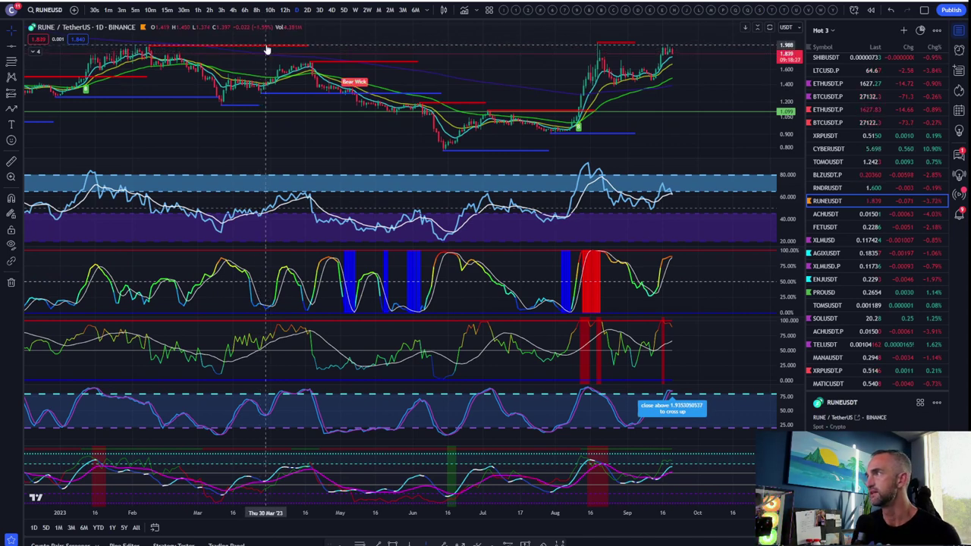
pyautogui.scroll(-2, 267, 50)
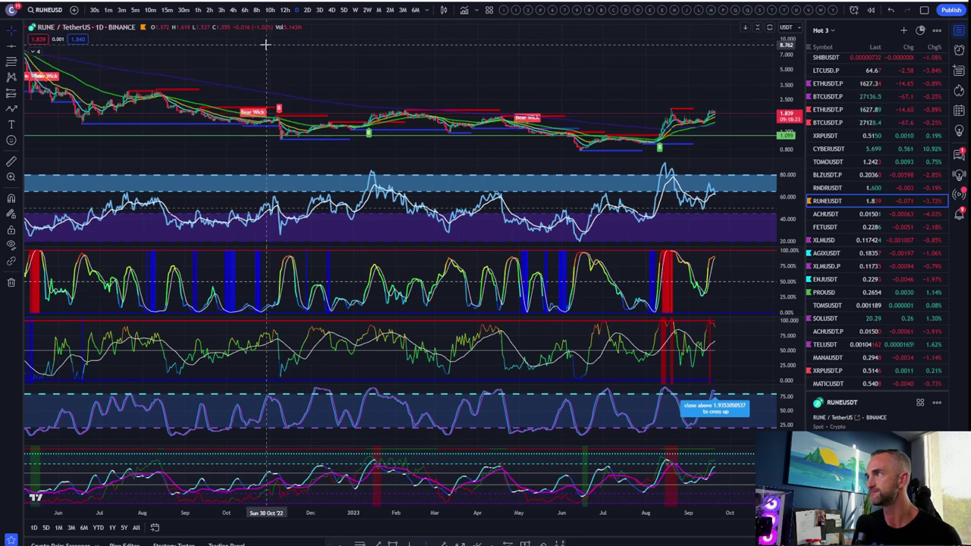
pyautogui.scroll(2, 265, 44)
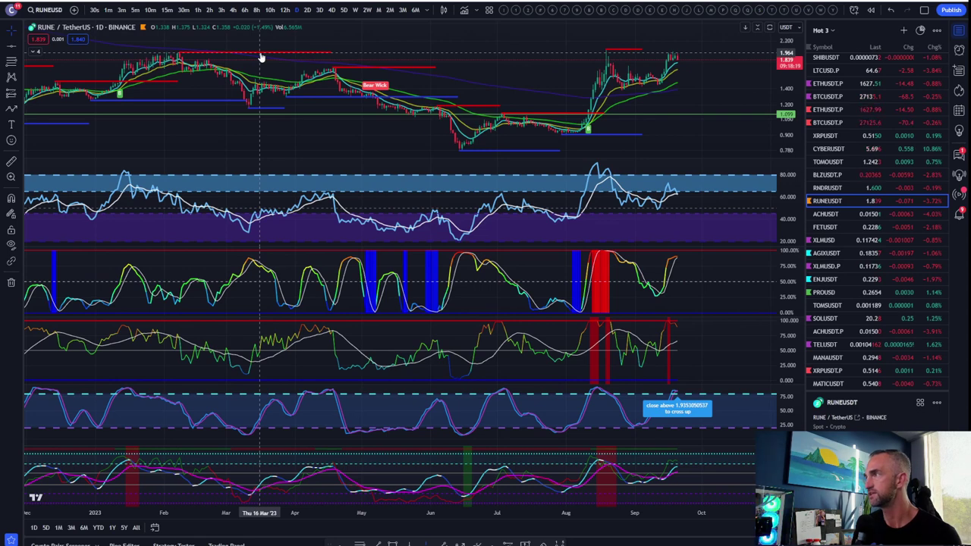
pyautogui.scroll(-2, 259, 53)
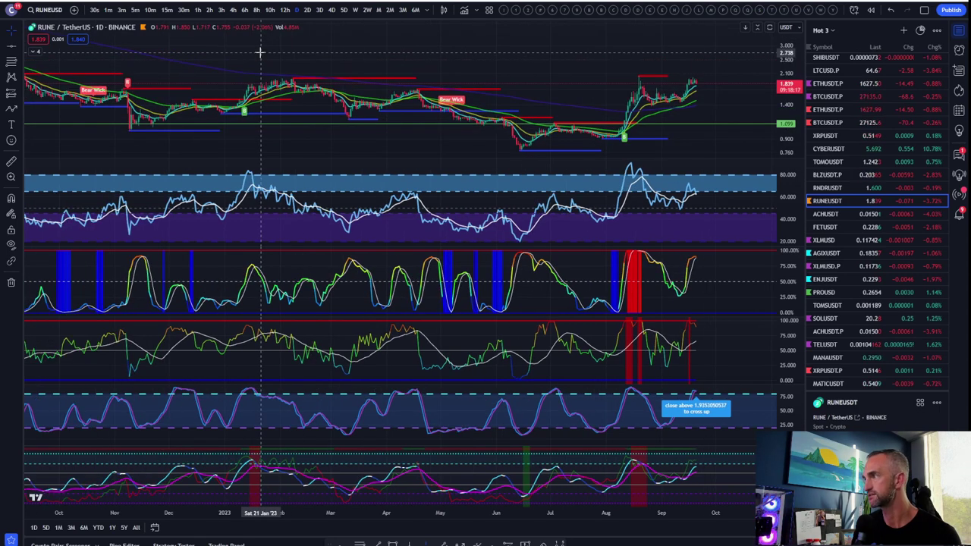
# Step: Switch RUNEUSDT to the 4-hour timeframe, maximise the price pane and examine the September 2023 candles against the moving averages
pyautogui.click(233, 10)
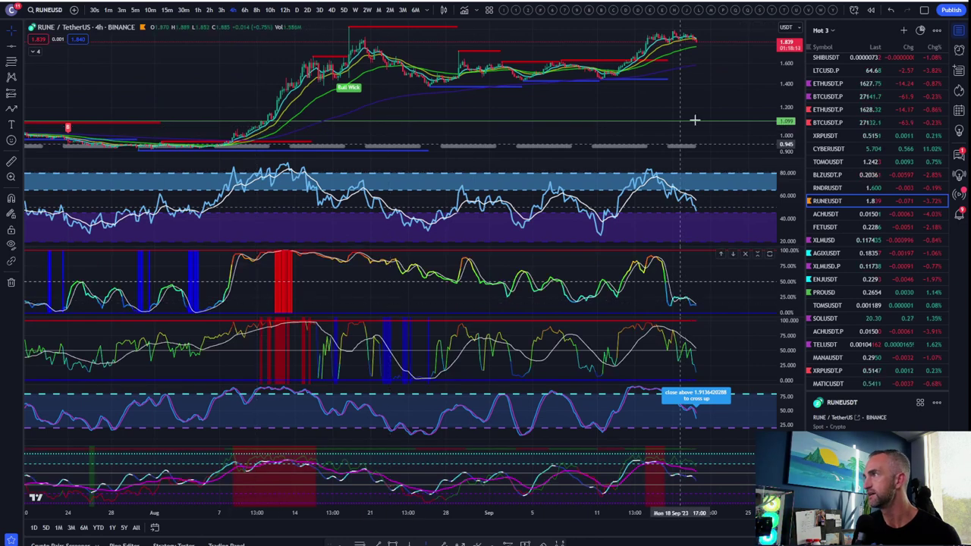
pyautogui.doubleClick(728, 82)
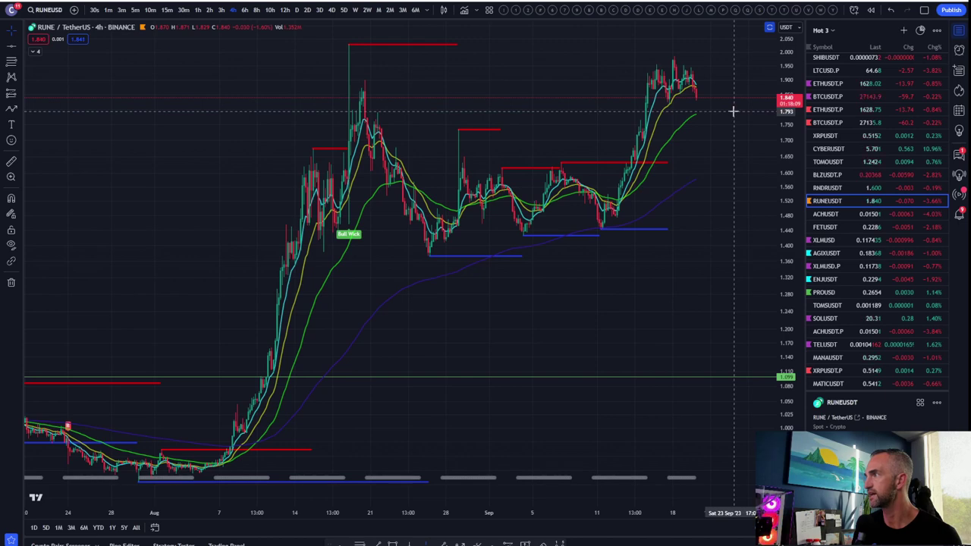
pyautogui.scroll(2, 733, 111)
pyautogui.scroll(3, 496, 149)
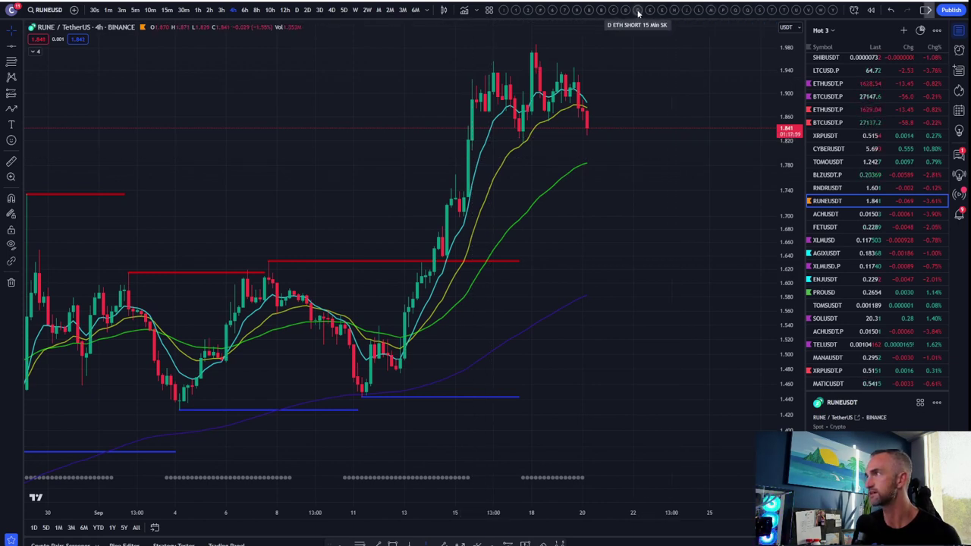
# Step: Load the saved 15-minute layout with the volume pane and open RUNEUSDT in it from the Hot 3 watchlist
pyautogui.click(576, 14)
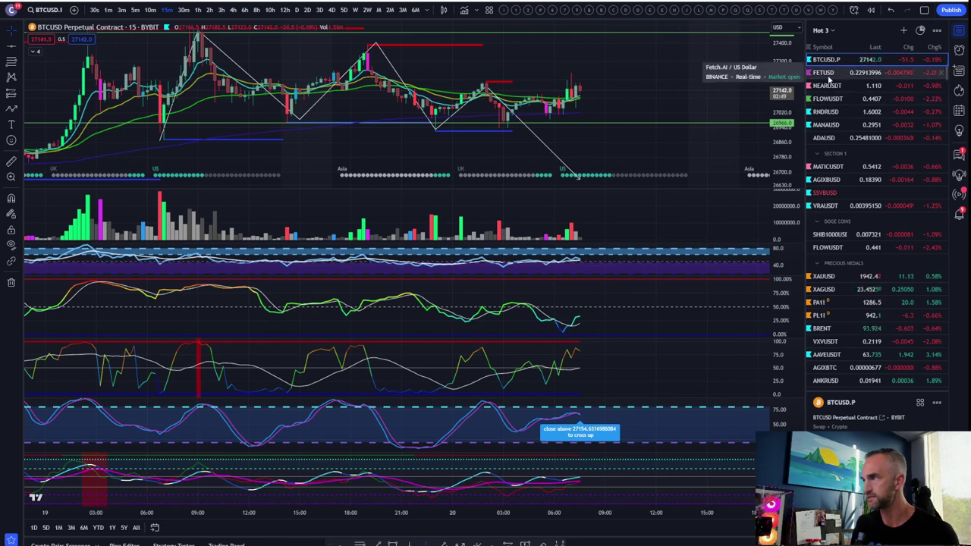
pyautogui.scroll(-10, 828, 78)
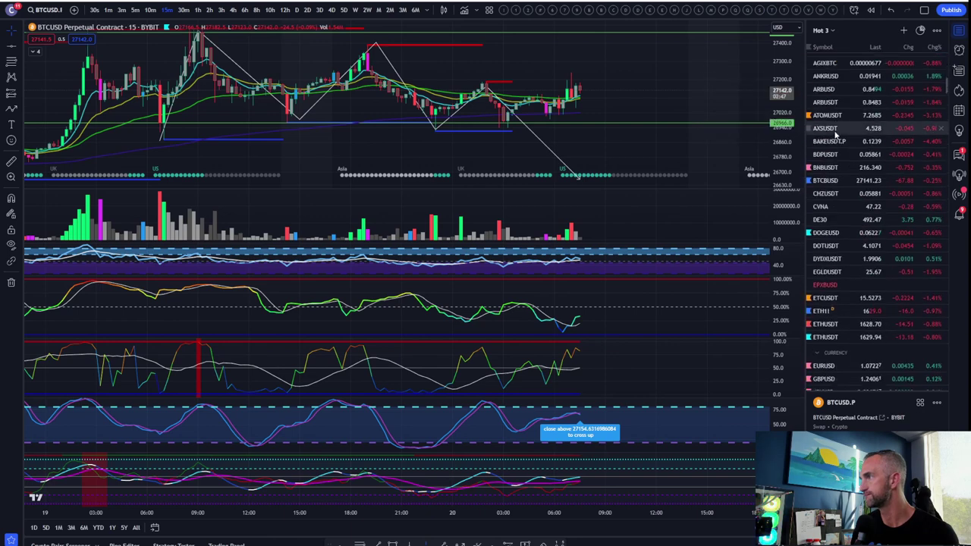
pyautogui.scroll(-4, 828, 136)
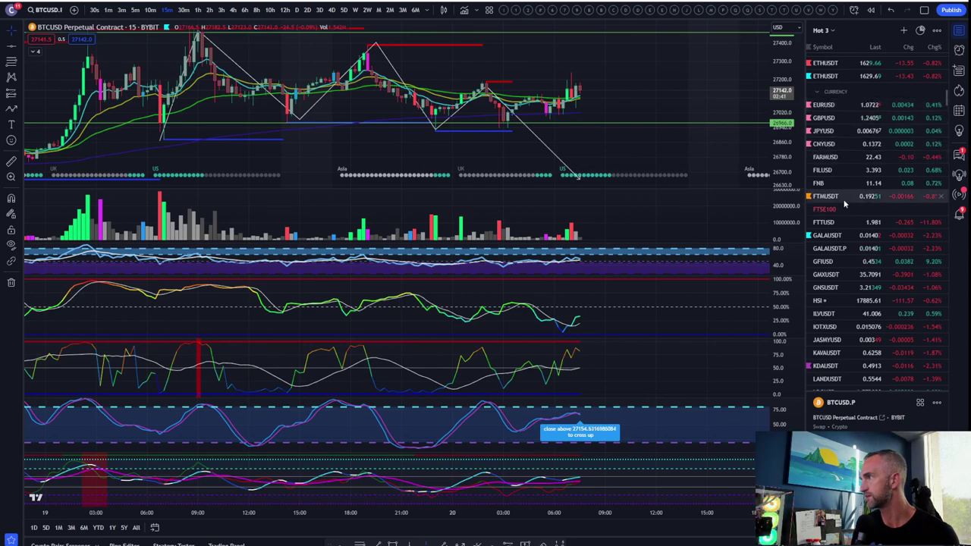
pyautogui.scroll(-5, 860, 136)
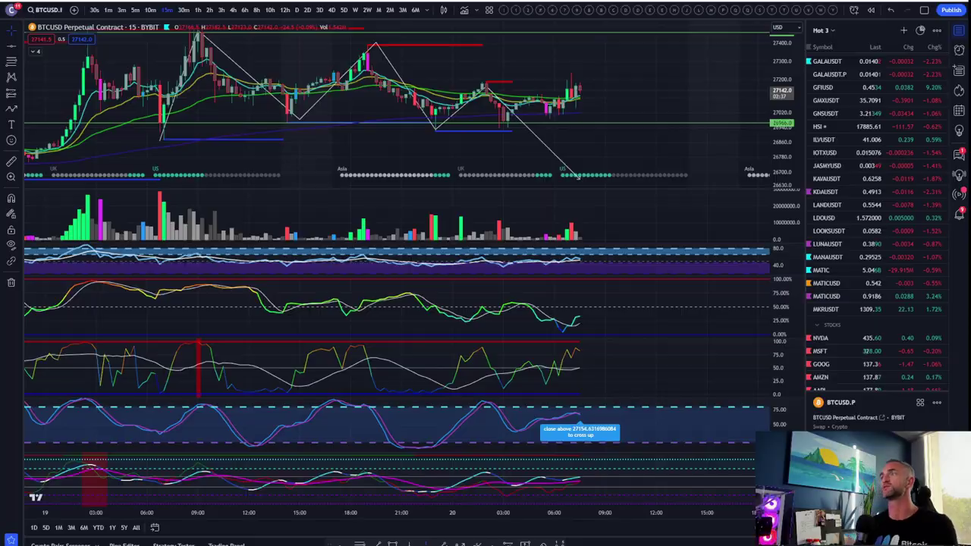
pyautogui.hotkey('ctrl', 't')
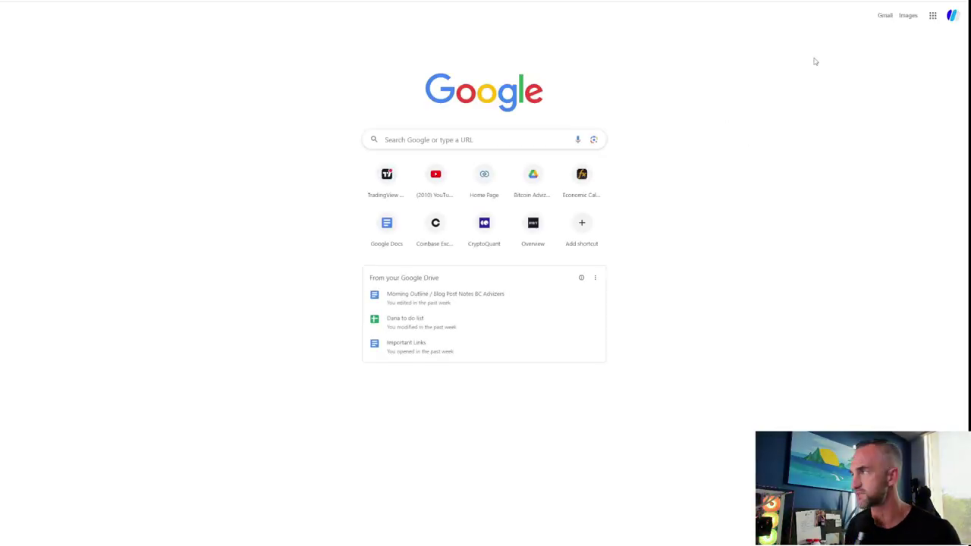
pyautogui.hotkey('ctrl', 'w')
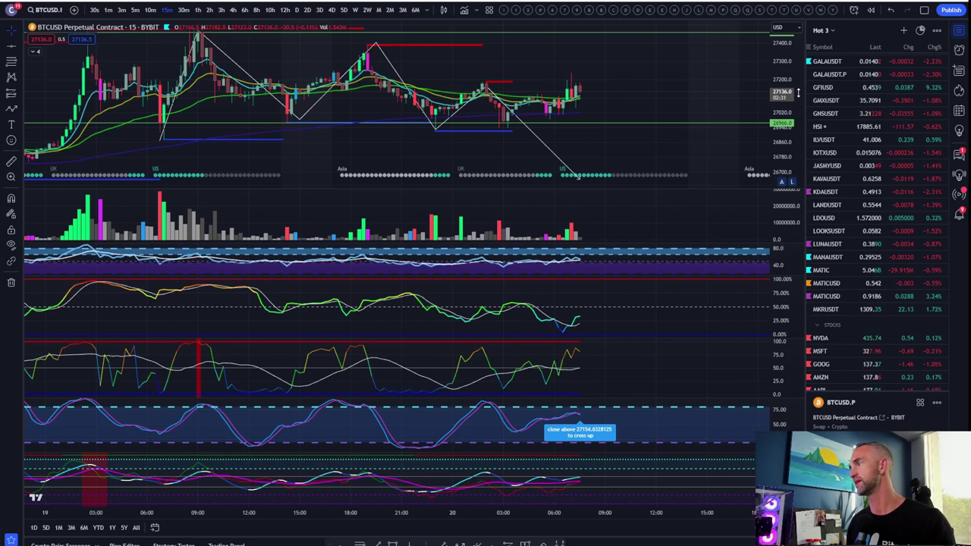
pyautogui.scroll(-5, 865, 228)
pyautogui.scroll(-15, 867, 245)
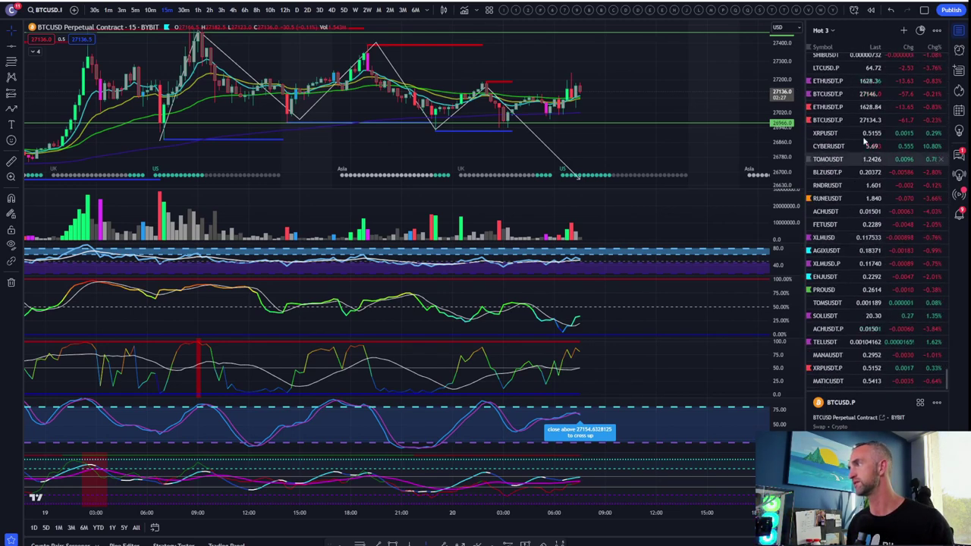
pyautogui.click(843, 93)
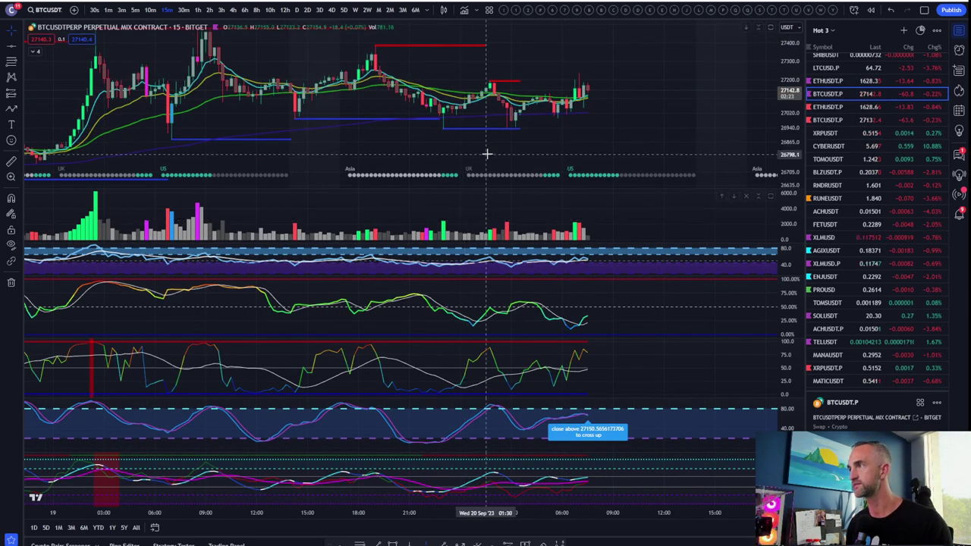
pyautogui.click(831, 199)
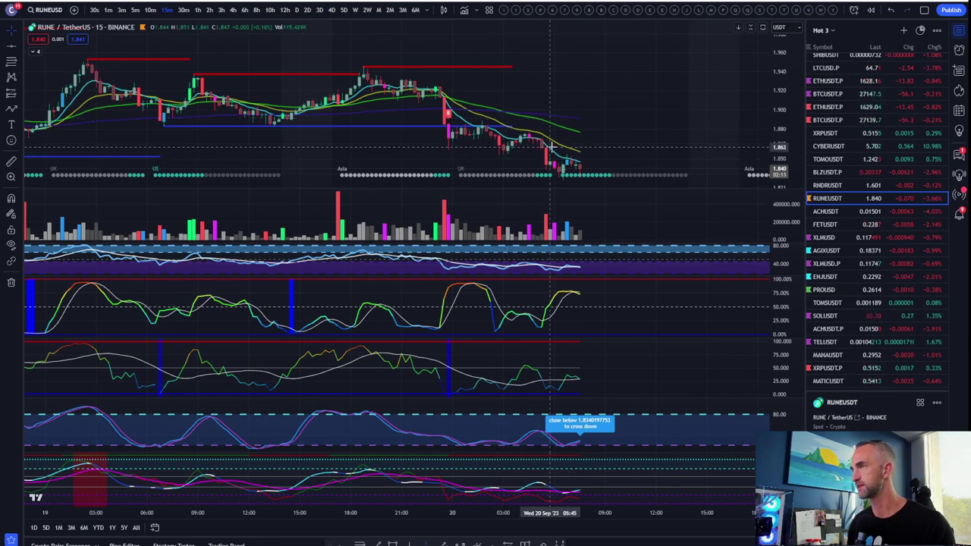
# Step: Show RUNEUSDT on the 4-hour timeframe with the price pane maximised, and examine the volume-coloured candles from August to September 2023
pyautogui.click(234, 11)
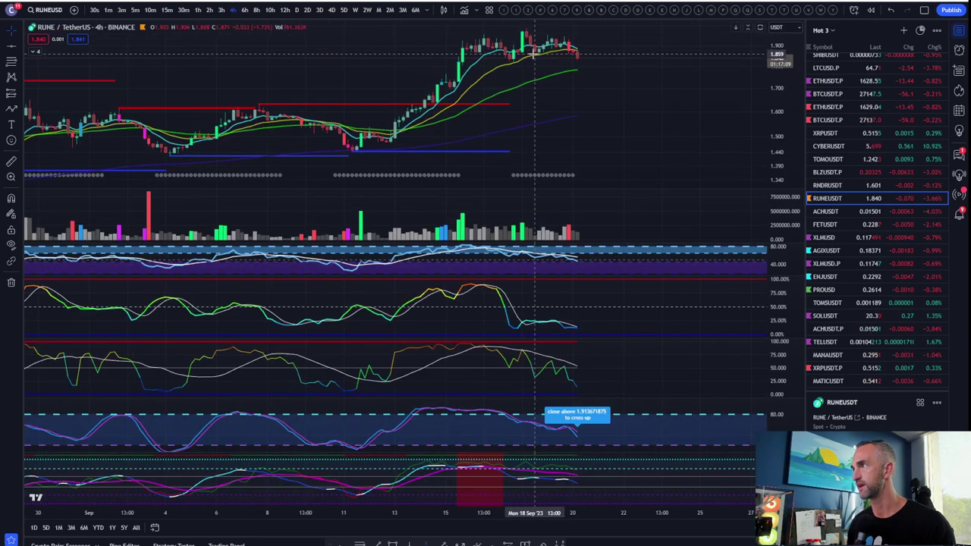
pyautogui.scroll(1, 531, 55)
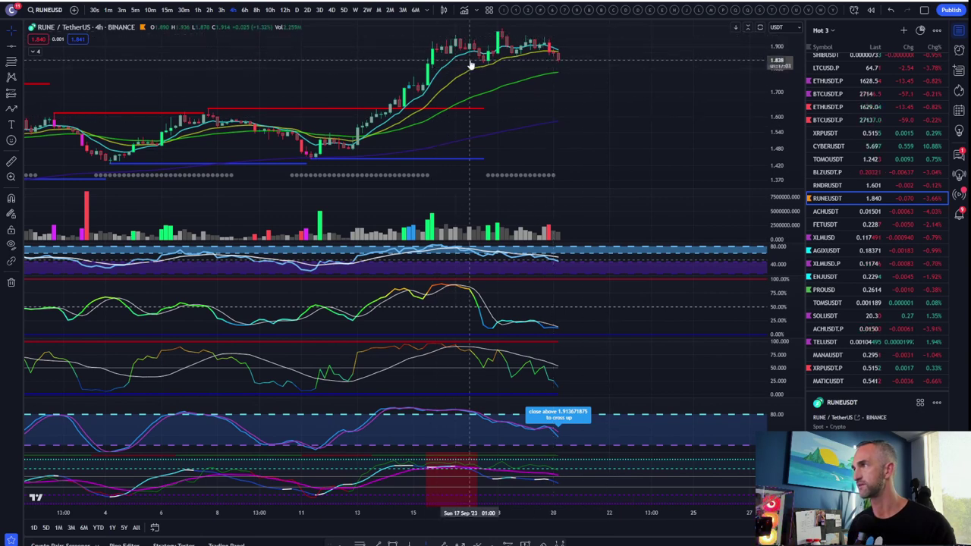
pyautogui.doubleClick(719, 76)
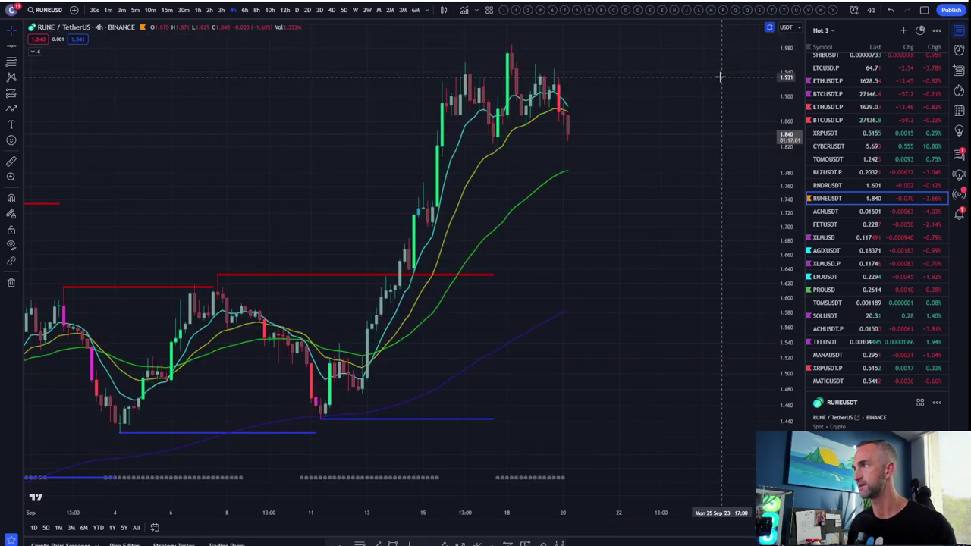
pyautogui.scroll(4, 682, 139)
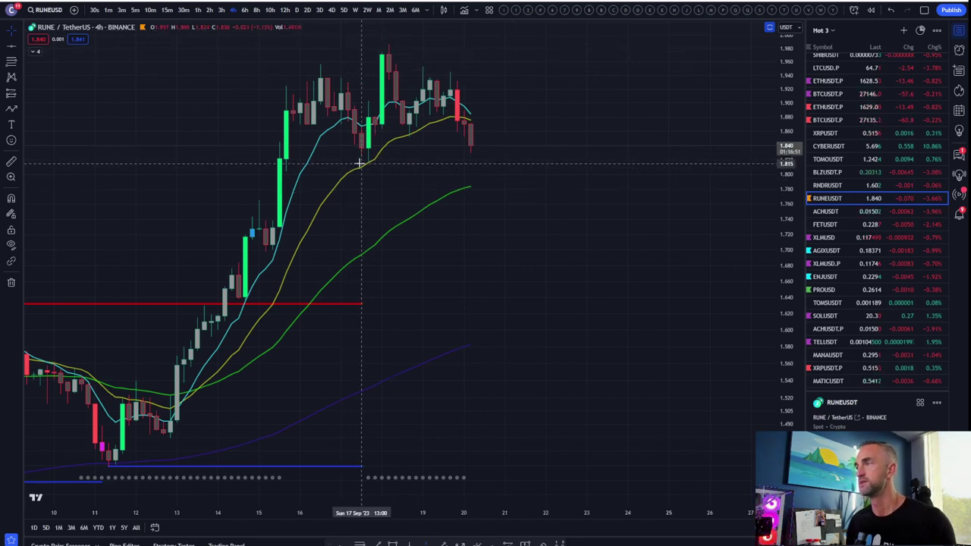
pyautogui.scroll(-3, 461, 162)
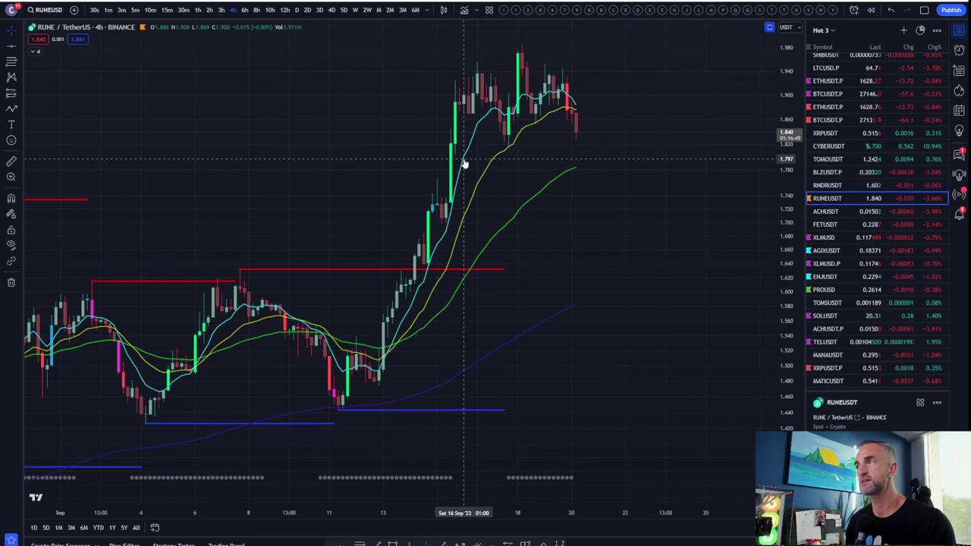
pyautogui.scroll(-5, 464, 161)
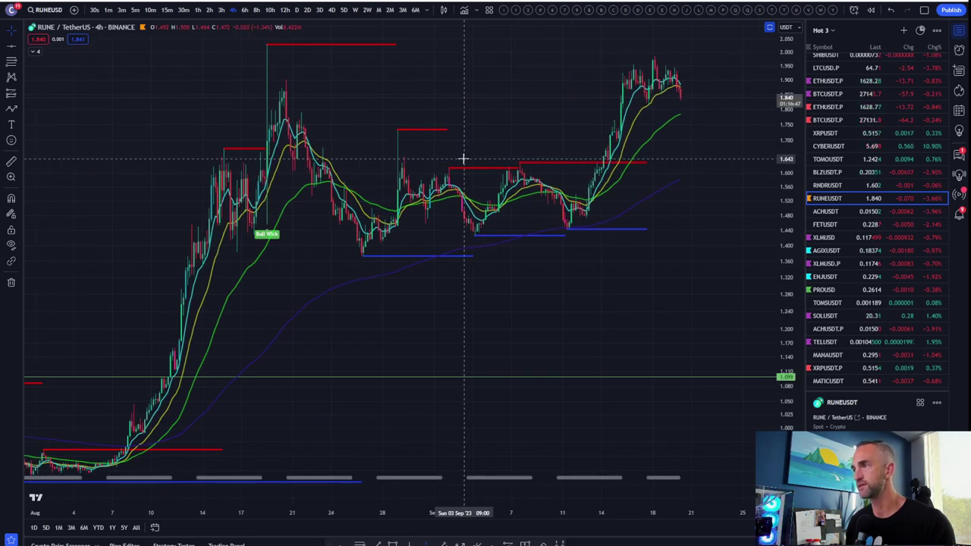